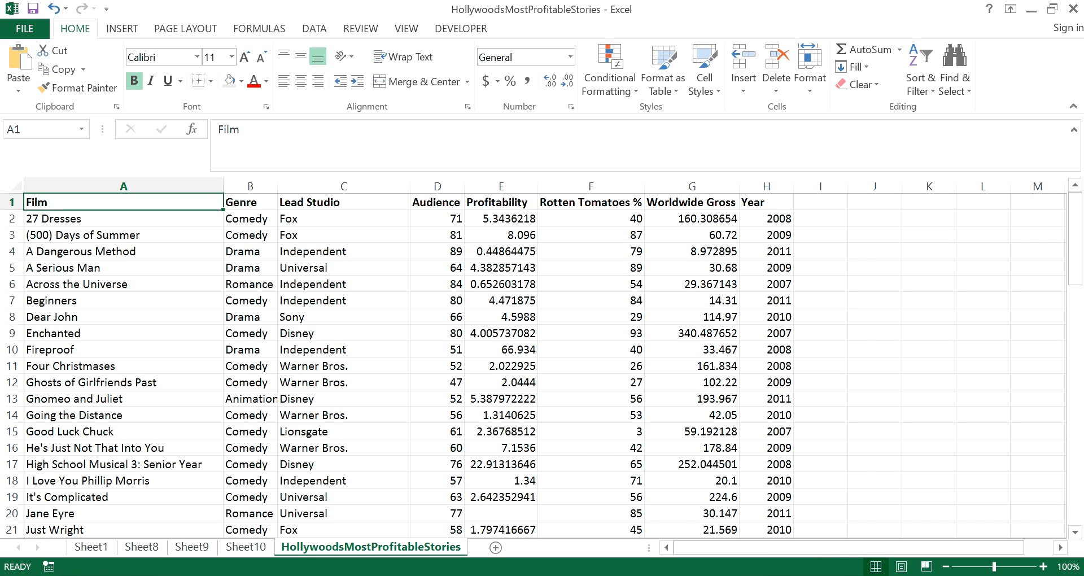
On Sheet9, change the Worldwide Gross value field of the PivotChart to be summarized by Average.
{"action": "left_click", "coordinate": [91, 547]}
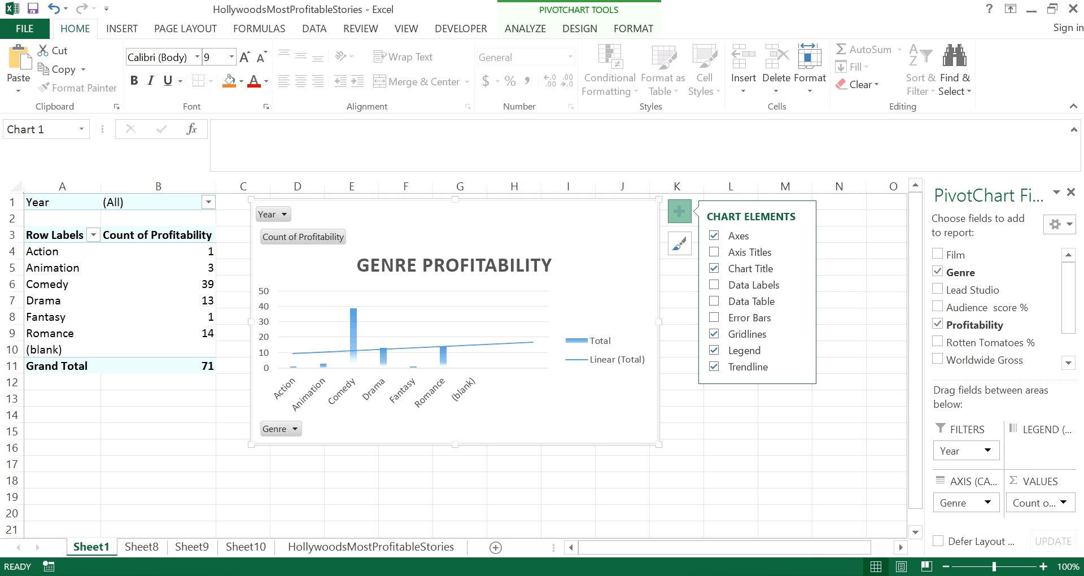
{"action": "left_click", "coordinate": [142, 546]}
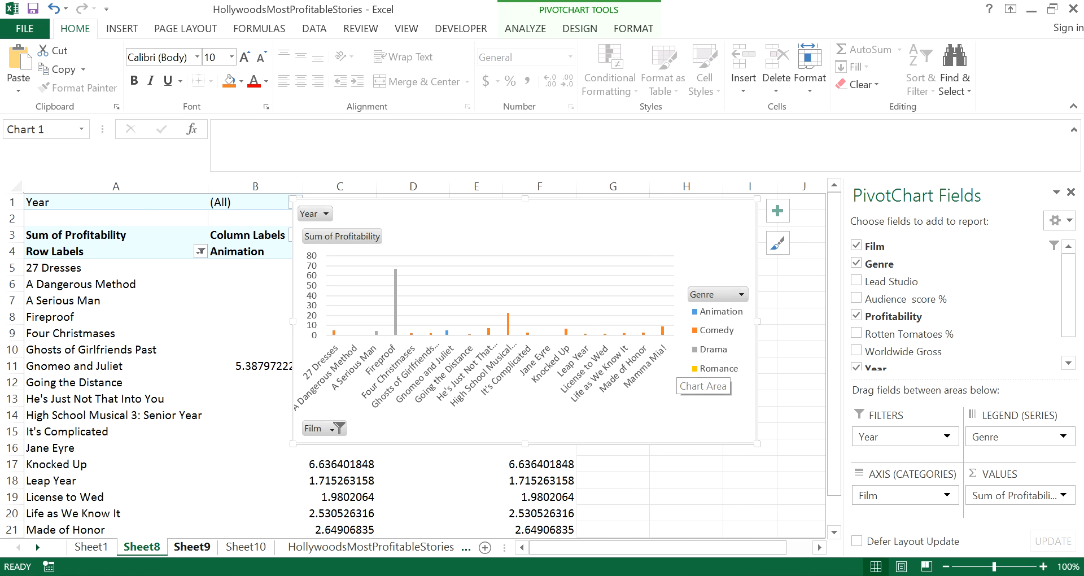
{"action": "left_click", "coordinate": [192, 547]}
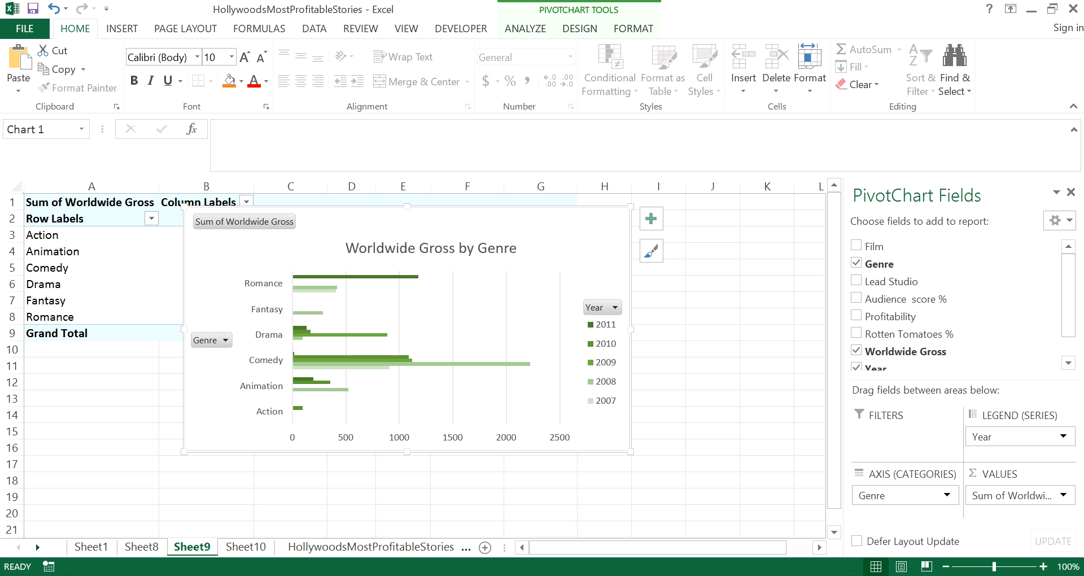
{"action": "scroll", "coordinate": [954, 305], "scroll_direction": "down", "scroll_amount": 1}
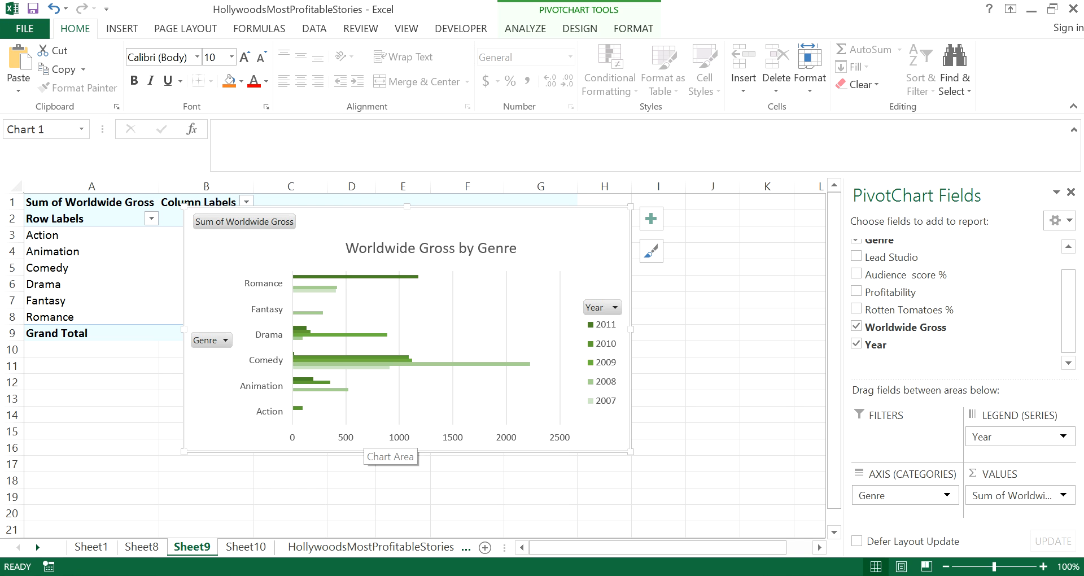
{"action": "left_click", "coordinate": [1007, 495]}
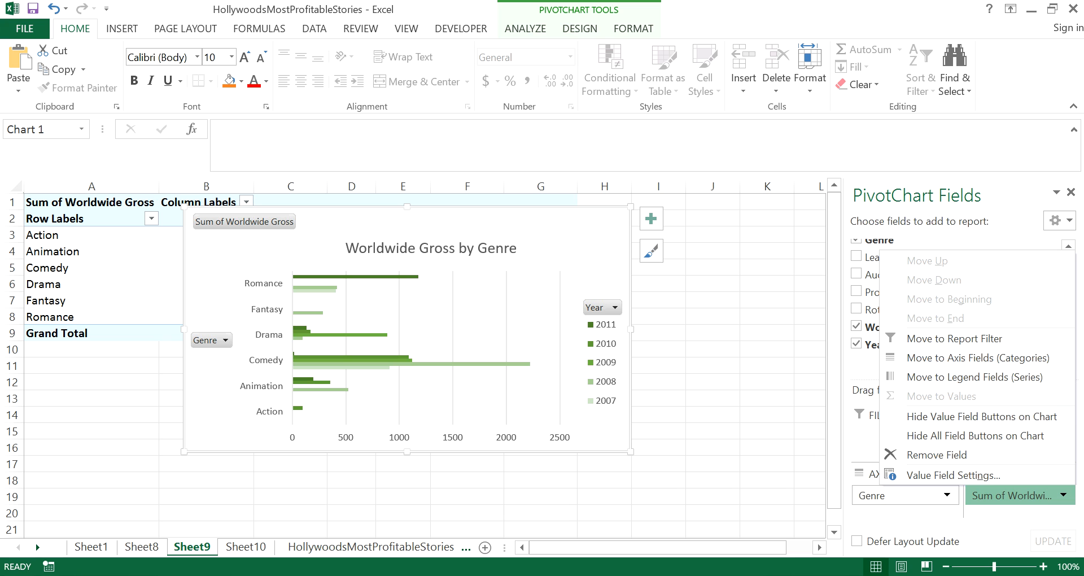
{"action": "left_click", "coordinate": [952, 474]}
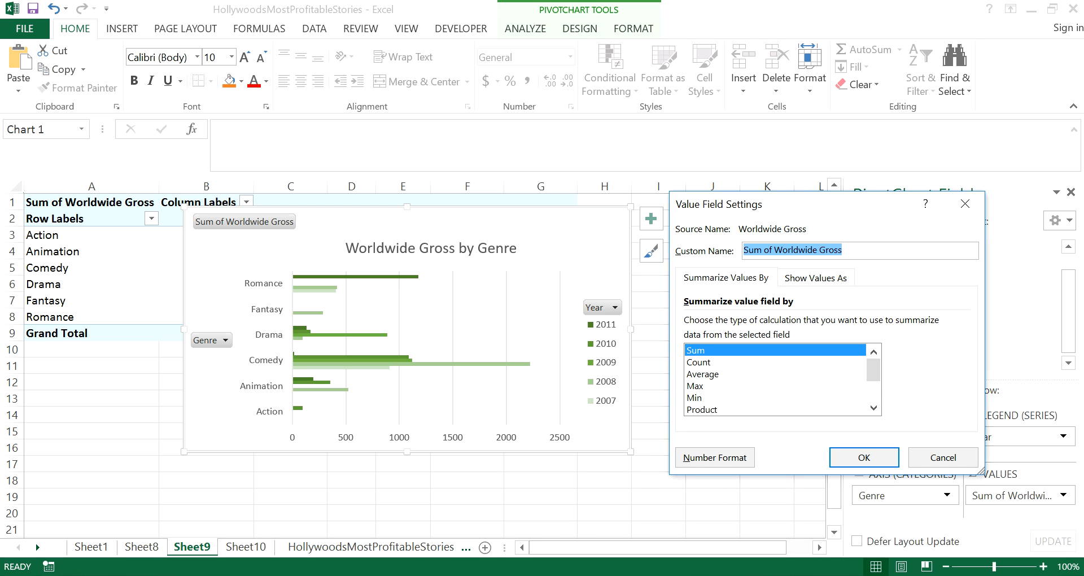
{"action": "mouse_move", "coordinate": [873, 370]}
{"action": "left_mouse_down"}
{"action": "mouse_move", "coordinate": [873, 391]}
{"action": "mouse_move", "coordinate": [873, 369]}
{"action": "left_mouse_up"}
{"action": "left_click", "coordinate": [711, 375]}
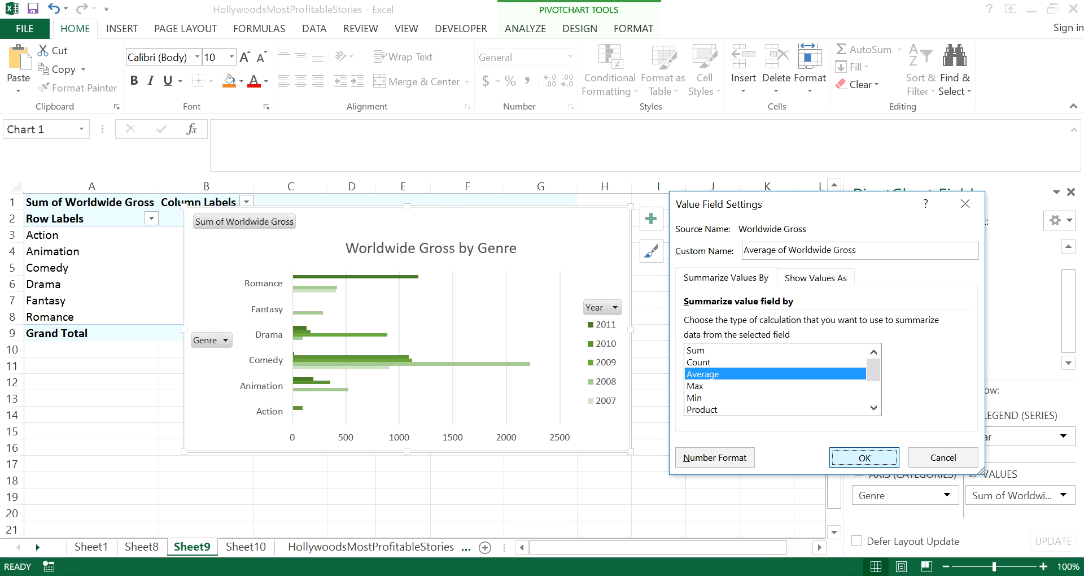
{"action": "left_click", "coordinate": [863, 457]}
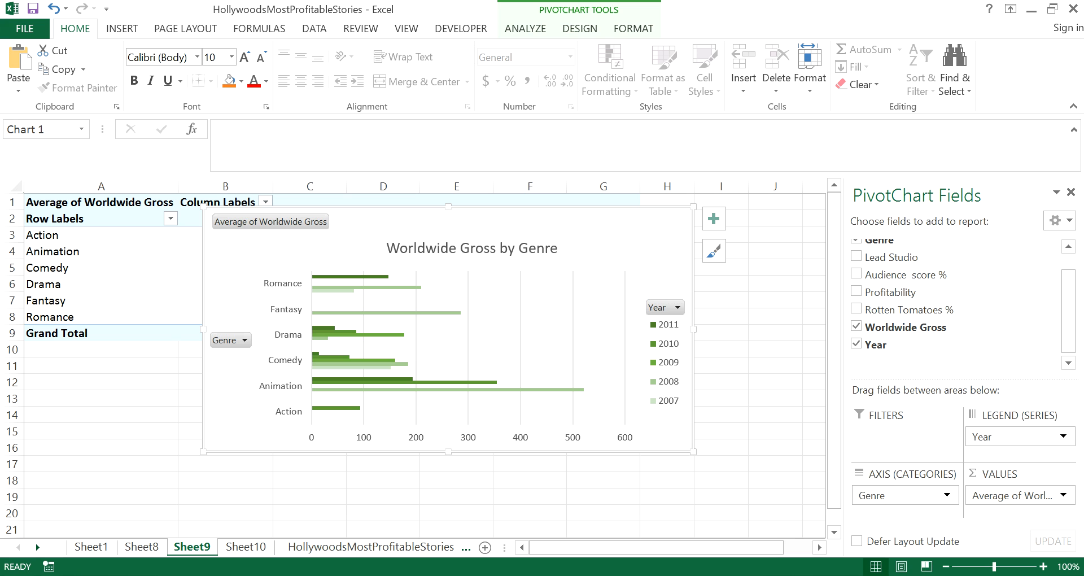
Add primary minor horizontal and primary major vertical gridlines to the Profitability by Lead Studio chart on Sheet10.
{"action": "key", "text": "ctrl+Page_Down"}
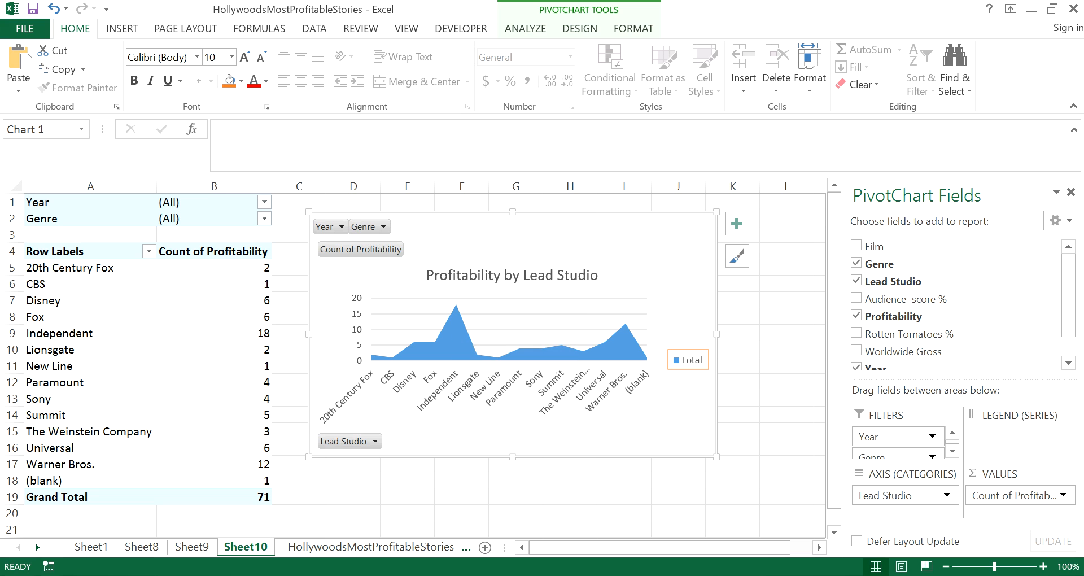
{"action": "left_click", "coordinate": [736, 224]}
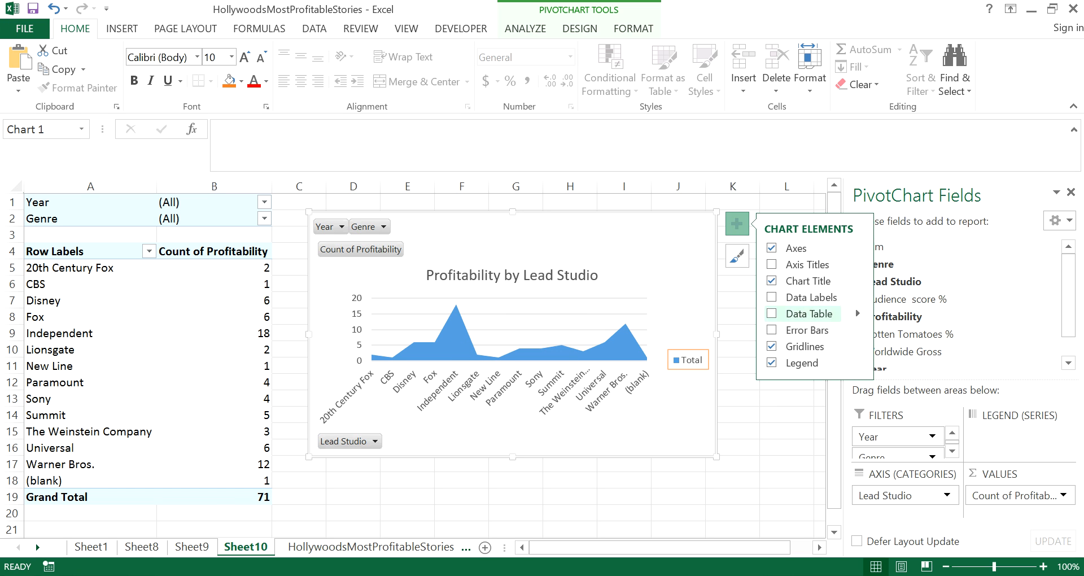
{"action": "left_click", "coordinate": [858, 346]}
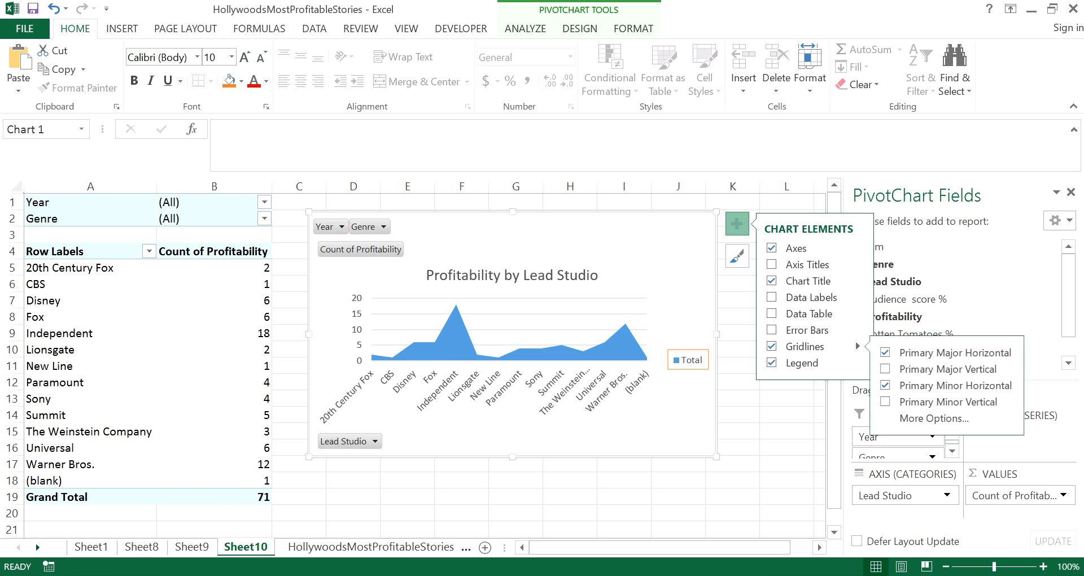
{"action": "left_click", "coordinate": [931, 385]}
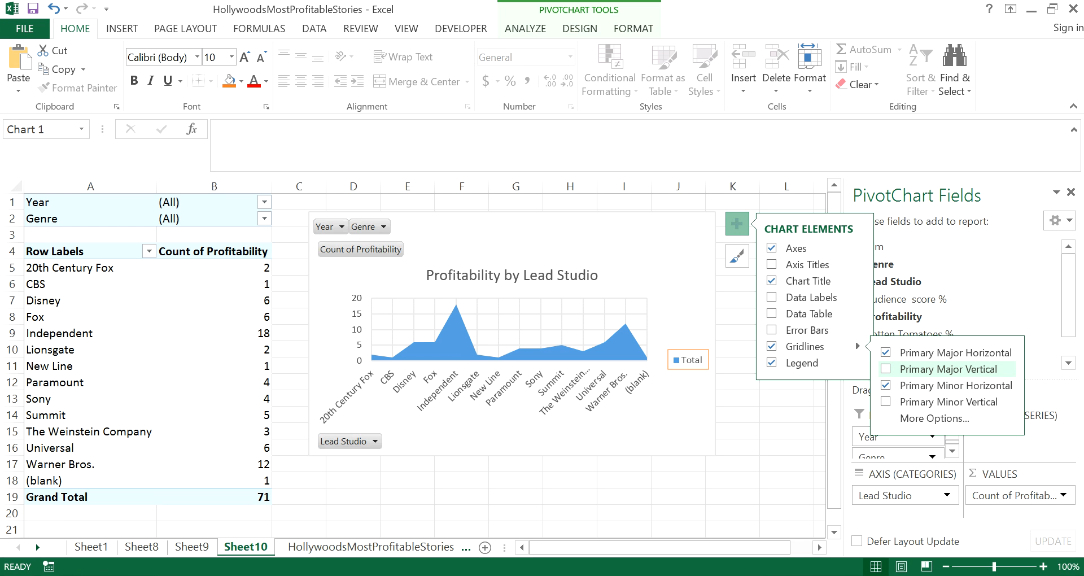
{"action": "left_click", "coordinate": [948, 369]}
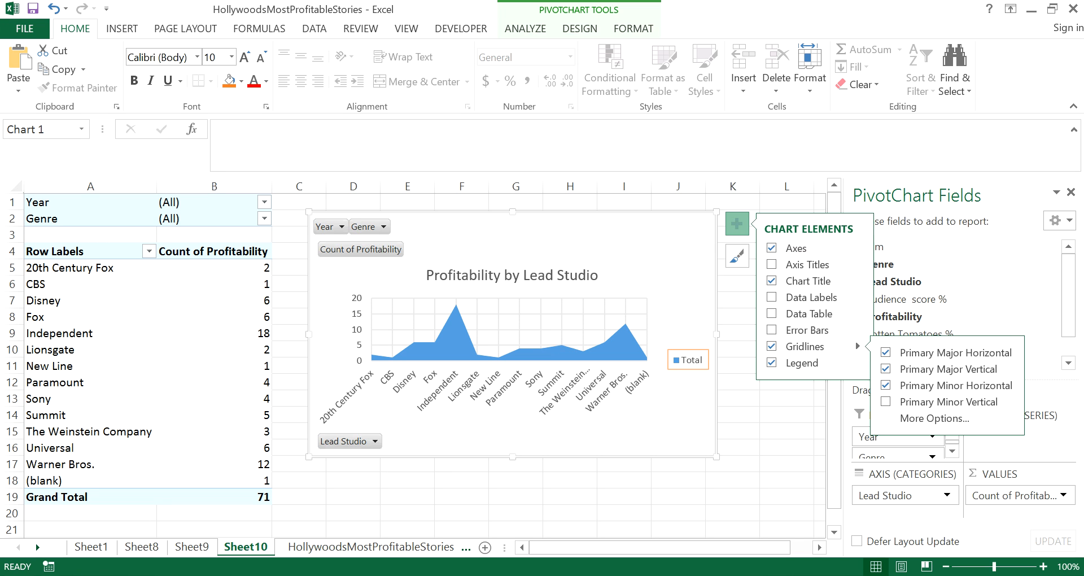
Filter the Lead Studio row labels to 20th Century Fox, Fox, Paramount, Summit, The Weinstein Company, Universal and Warner Bros.
{"action": "left_click", "coordinate": [148, 251]}
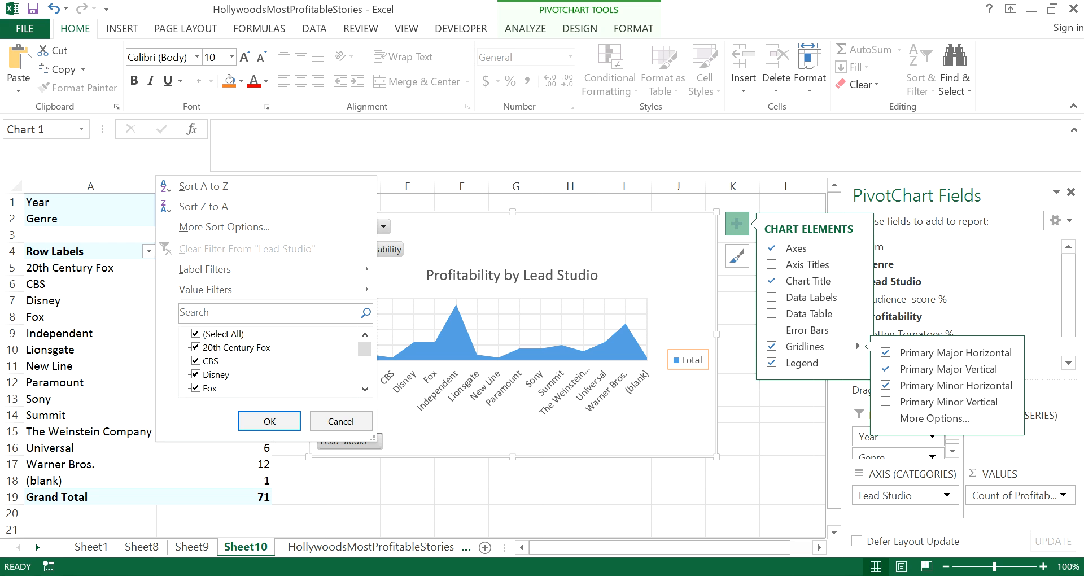
{"action": "scroll", "coordinate": [270, 362], "scroll_direction": "down", "scroll_amount": 3}
{"action": "scroll", "coordinate": [271, 361], "scroll_direction": "up", "scroll_amount": 3}
{"action": "left_click", "coordinate": [196, 333]}
{"action": "left_click", "coordinate": [196, 347]}
{"action": "left_click", "coordinate": [215, 374]}
{"action": "left_click", "coordinate": [196, 387]}
{"action": "left_click", "coordinate": [270, 421]}
{"action": "left_click_drag", "start_coordinate": [364, 349], "coordinate": [365, 367]}
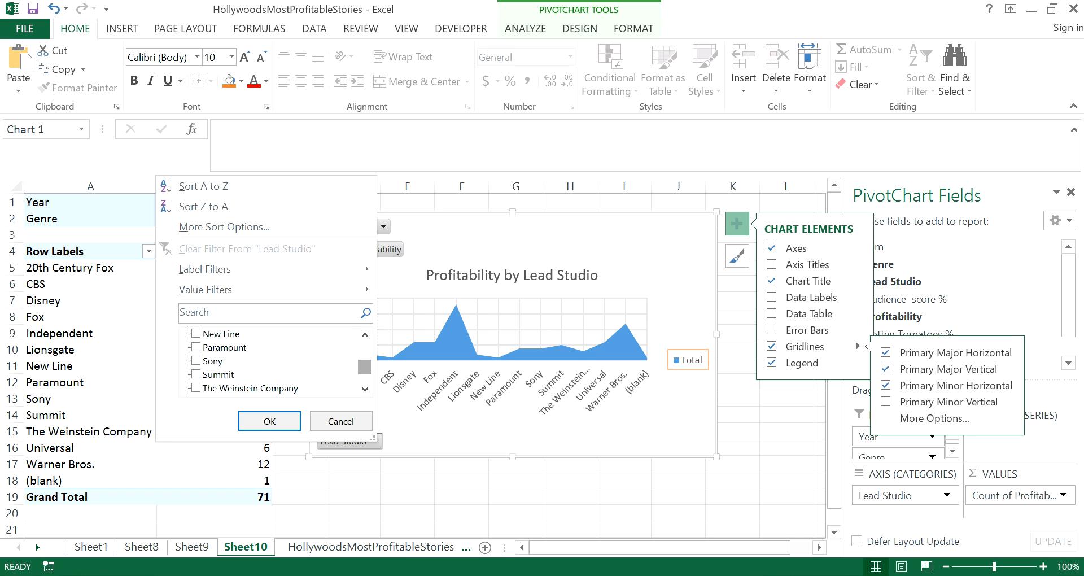
{"action": "left_click", "coordinate": [196, 374]}
{"action": "left_click", "coordinate": [196, 347]}
{"action": "scroll", "coordinate": [277, 360], "scroll_direction": "down", "scroll_amount": 1}
{"action": "left_click", "coordinate": [196, 374]}
{"action": "left_click", "coordinate": [196, 360]}
{"action": "left_click", "coordinate": [196, 347]}
{"action": "left_click", "coordinate": [269, 421]}
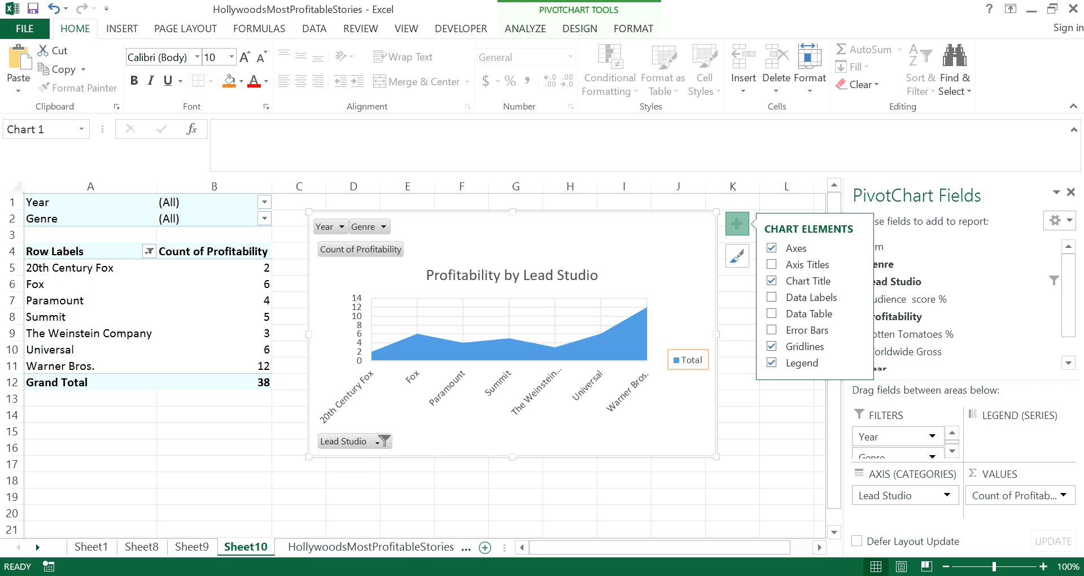
Add a new worksheet and fill all of its cells with light gray as the dashboard background.
{"action": "left_click", "coordinate": [485, 547]}
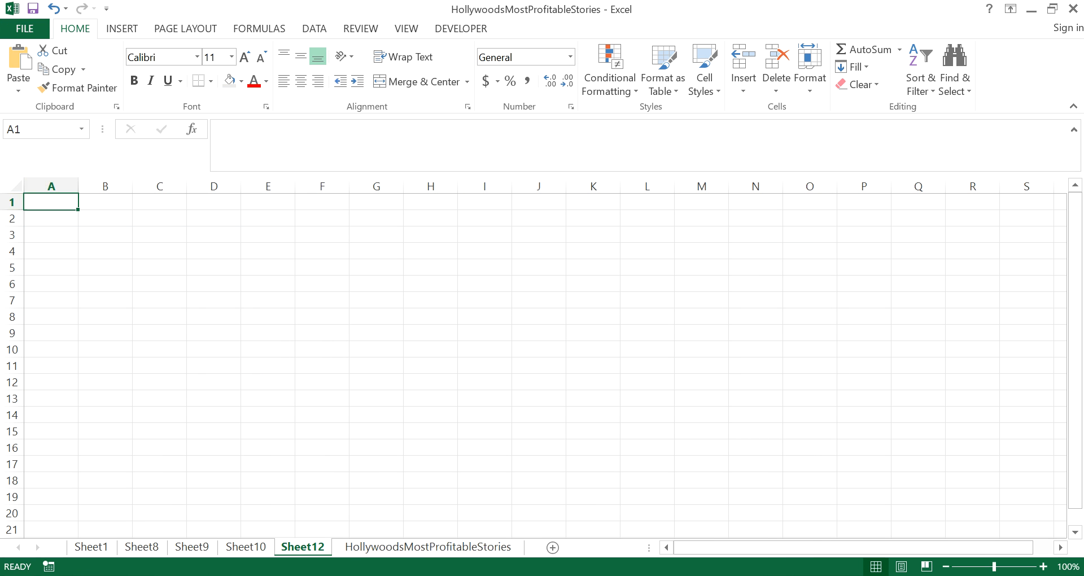
{"action": "left_click", "coordinate": [16, 185]}
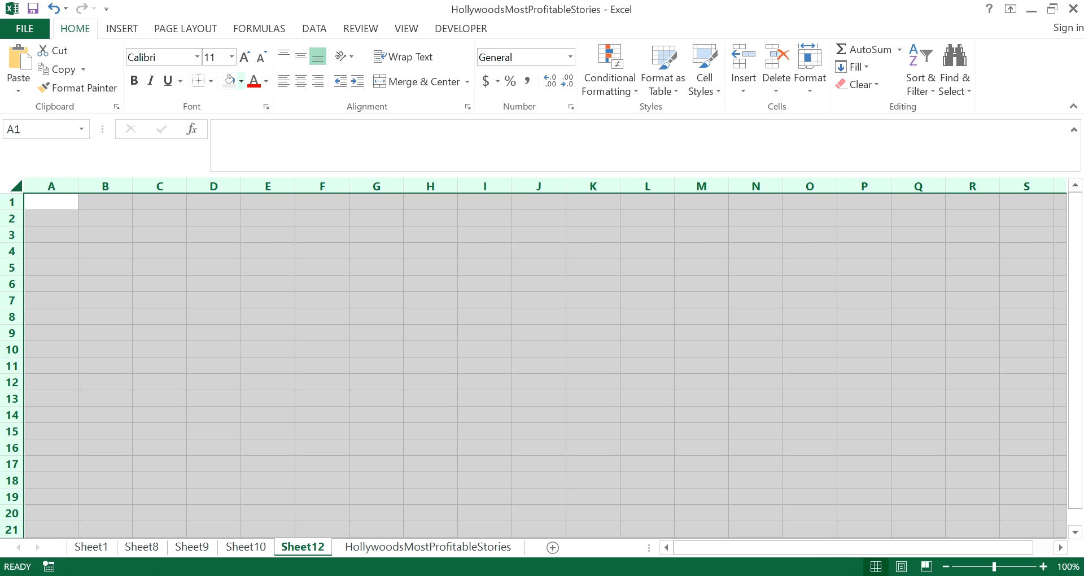
{"action": "left_click", "coordinate": [241, 81]}
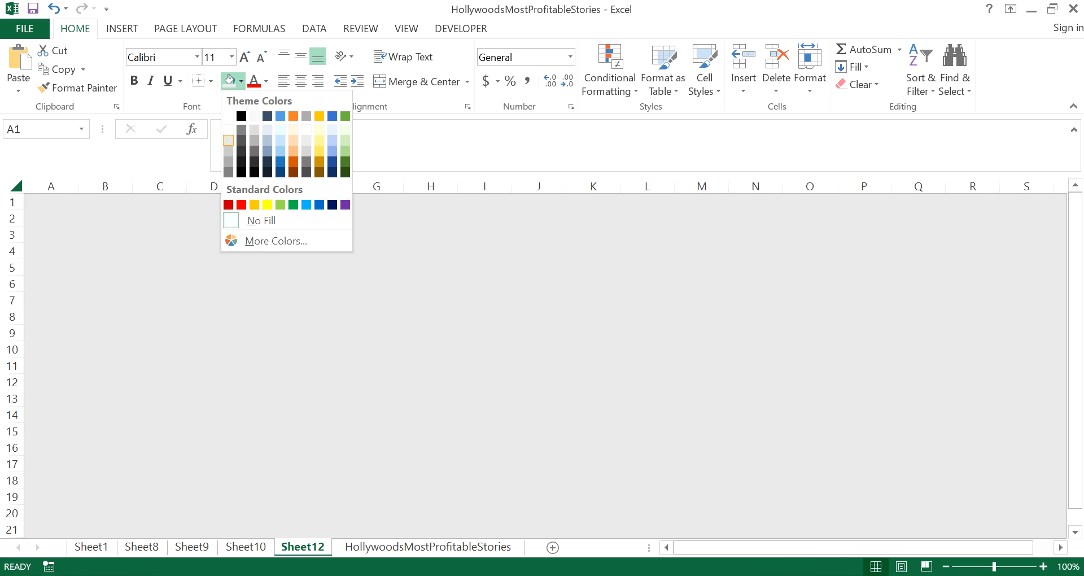
{"action": "left_click", "coordinate": [228, 161]}
{"action": "left_click", "coordinate": [268, 317]}
Copy the Genre Profitability chart from Sheet1 into Sheet12 at cell B3.
{"action": "left_click", "coordinate": [90, 546]}
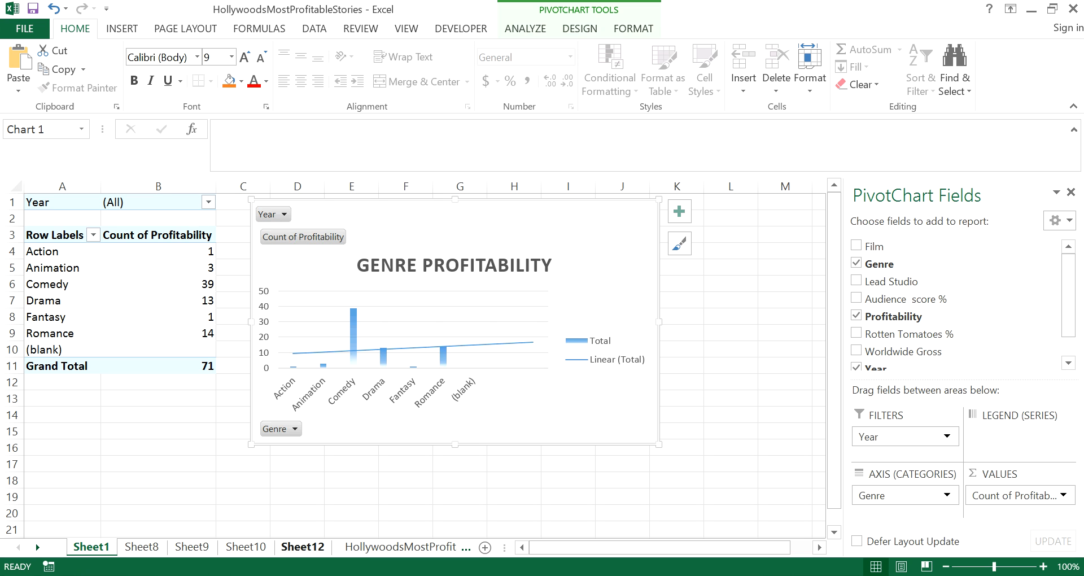
{"action": "left_click", "coordinate": [303, 546]}
{"action": "left_click", "coordinate": [105, 235]}
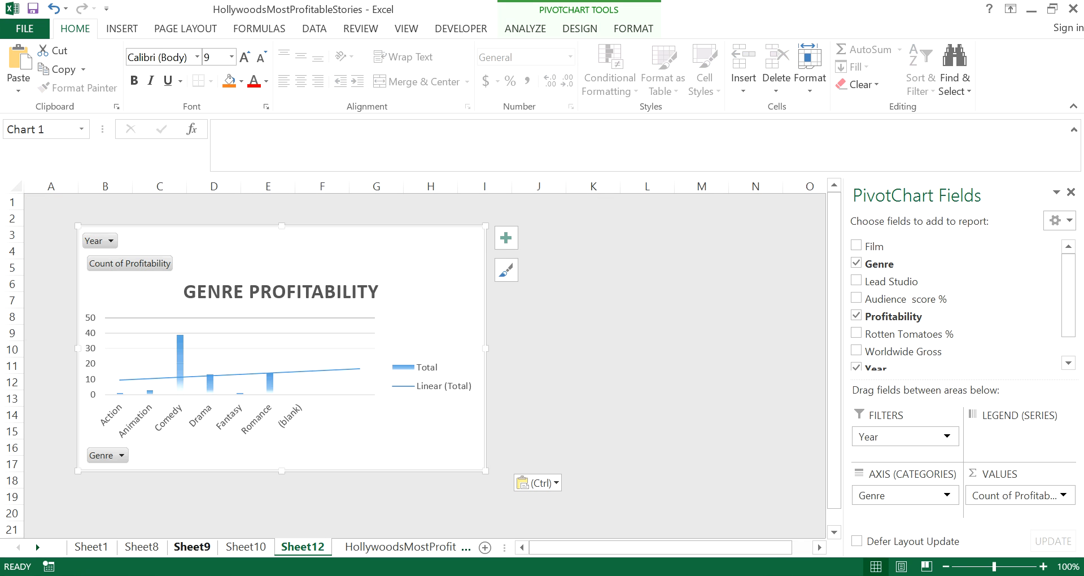
Copy the film profitability chart from Sheet8 into Sheet12 at cell J3, beside the Genre Profitability chart.
{"action": "left_click", "coordinate": [142, 546]}
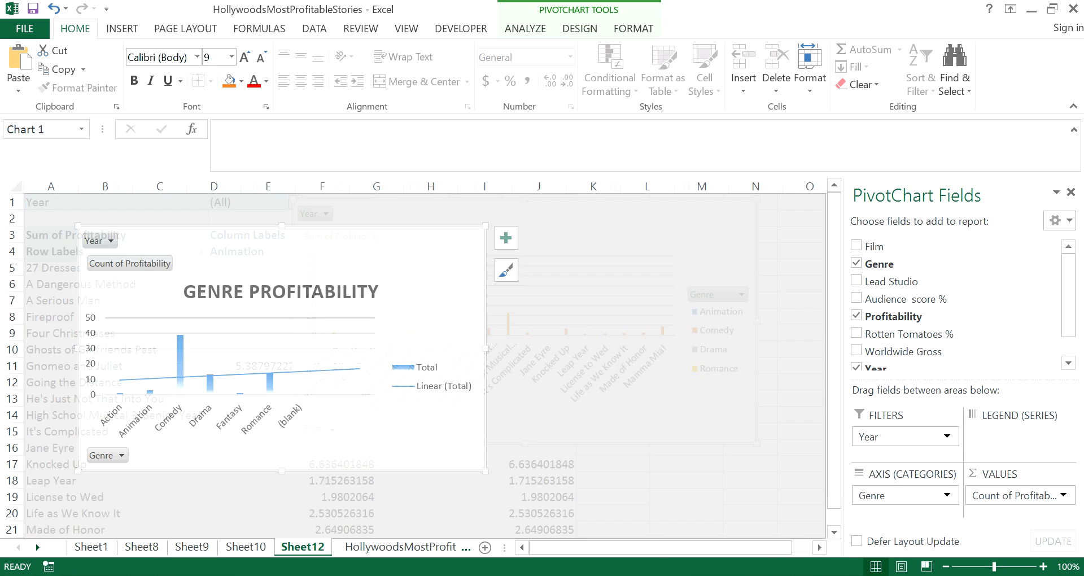
{"action": "left_click", "coordinate": [302, 546]}
{"action": "left_click", "coordinate": [534, 238]}
{"action": "key", "text": "ctrl+v"}
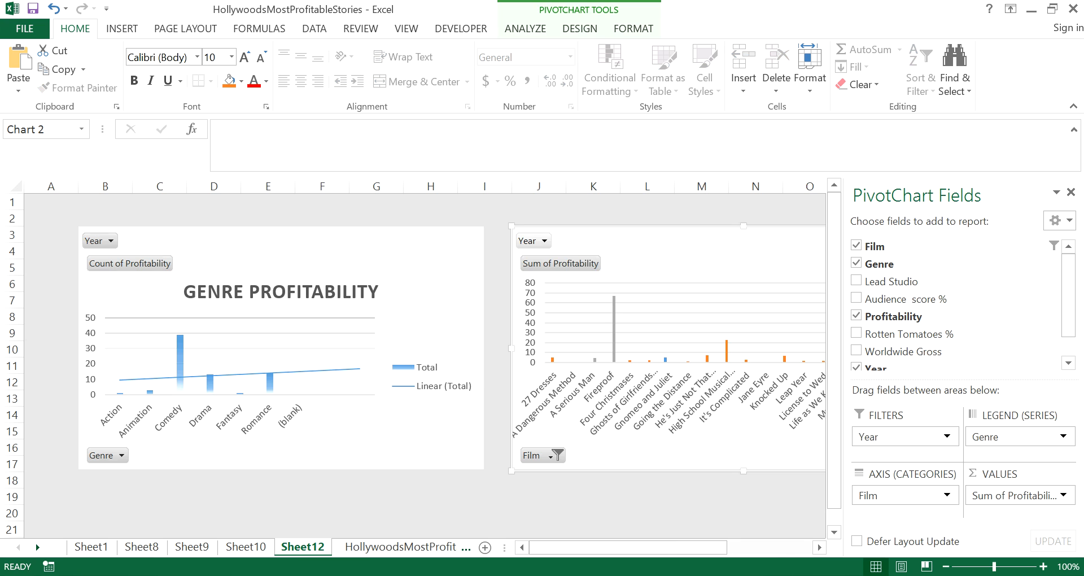
Copy the Worldwide Gross by Genre chart from Sheet9 into Sheet12 at cell B19.
{"action": "left_click", "coordinate": [192, 547]}
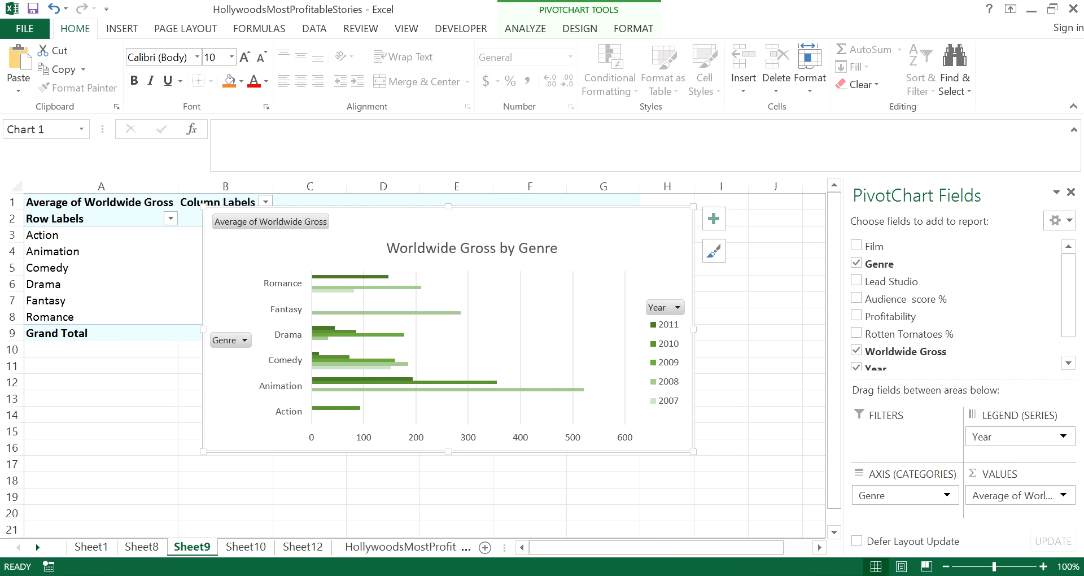
{"action": "left_click", "coordinate": [246, 546]}
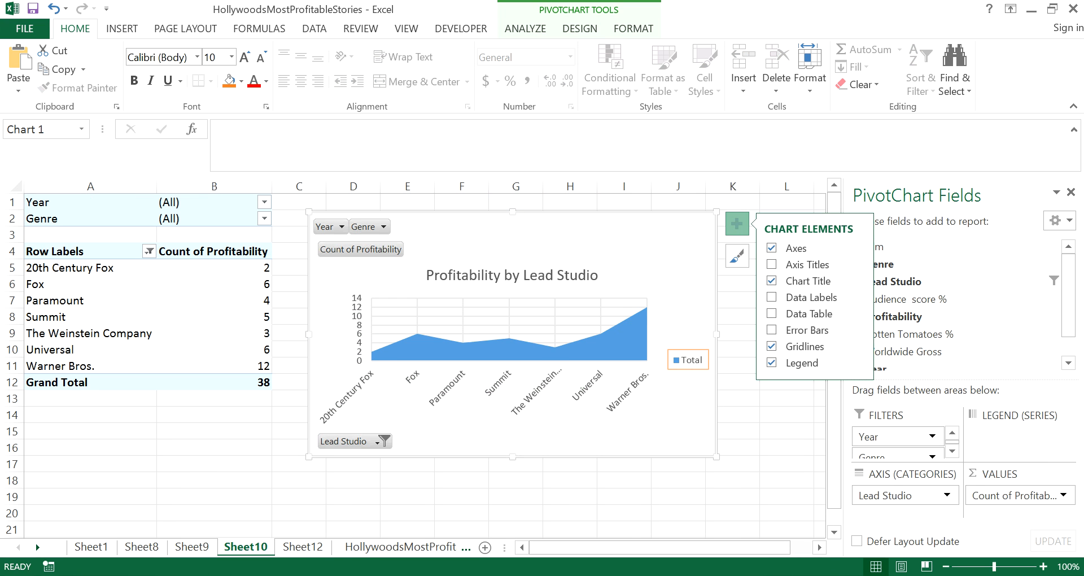
{"action": "scroll", "coordinate": [423, 367], "scroll_direction": "down", "scroll_amount": 1}
{"action": "left_click", "coordinate": [302, 546]}
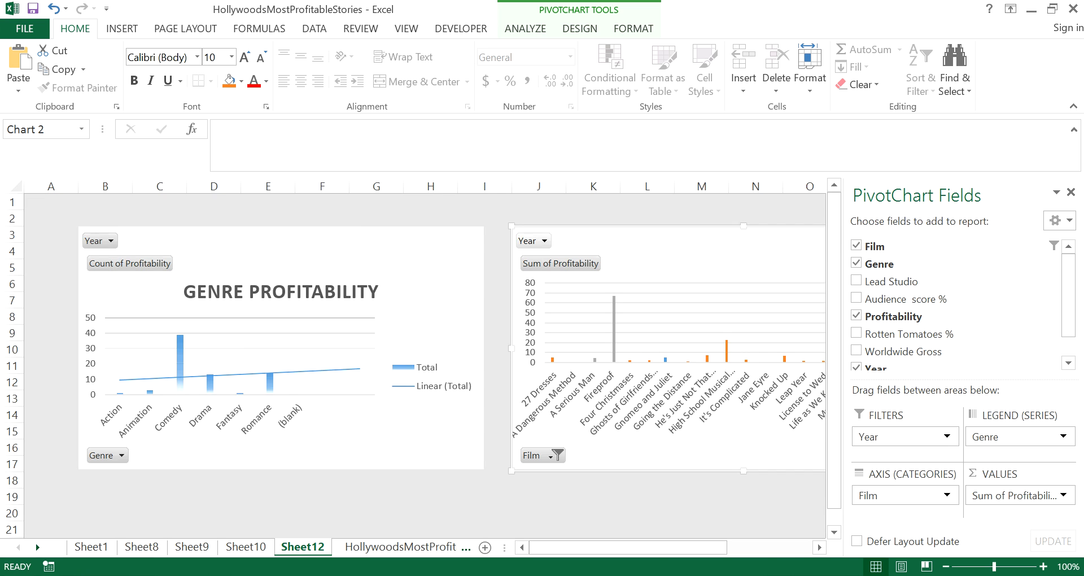
{"action": "scroll", "coordinate": [423, 362], "scroll_direction": "down", "scroll_amount": 1}
{"action": "left_click", "coordinate": [105, 431]}
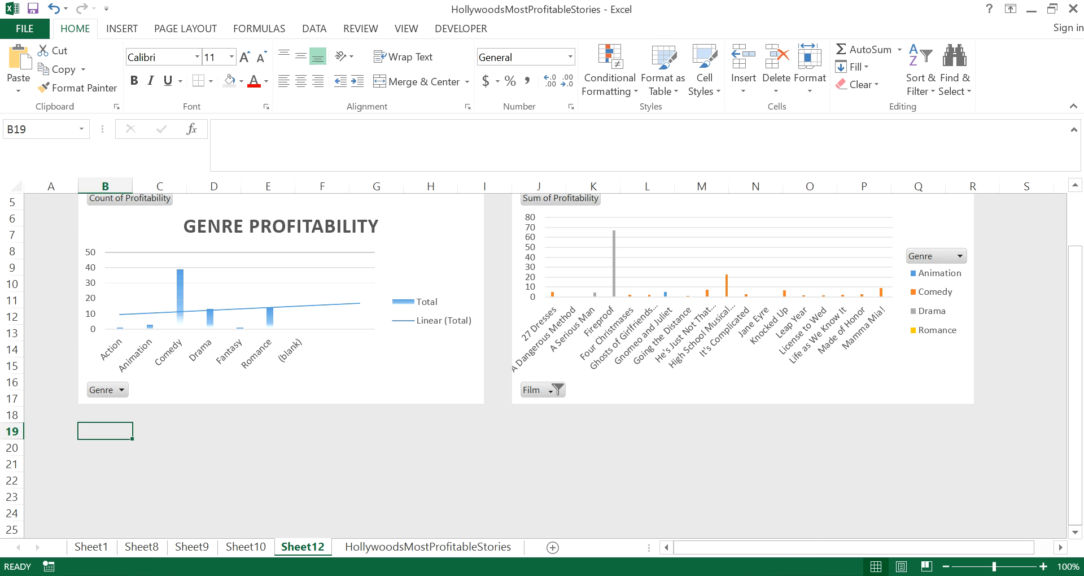
{"action": "key", "text": "ctrl+v"}
Copy the Profitability by Lead Studio chart from Sheet10 into Sheet12 at cell L19.
{"action": "scroll", "coordinate": [423, 361], "scroll_direction": "down", "scroll_amount": 3}
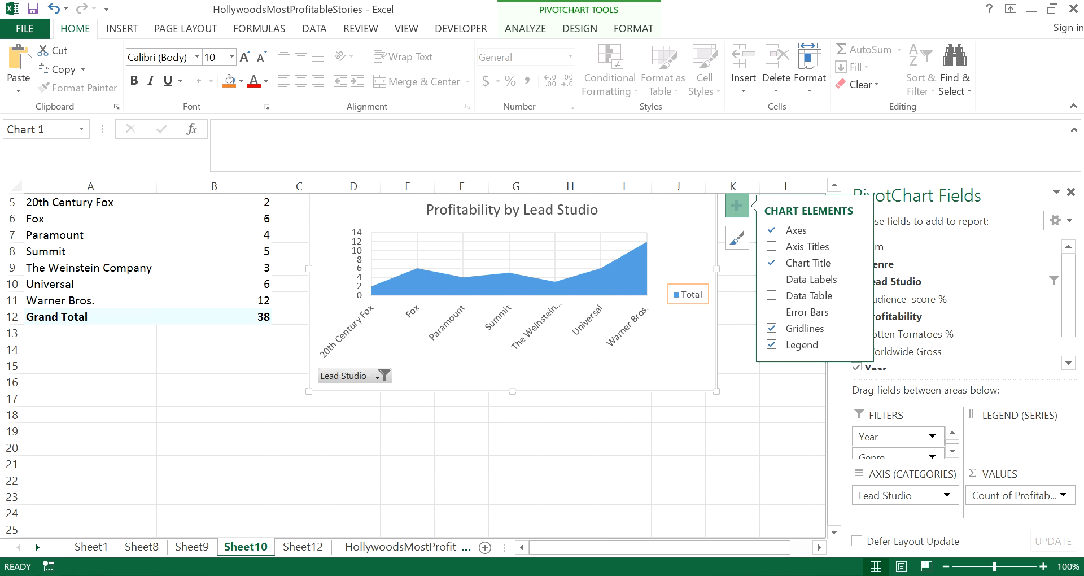
{"action": "scroll", "coordinate": [423, 362], "scroll_direction": "down", "scroll_amount": 3}
{"action": "left_click", "coordinate": [400, 547]}
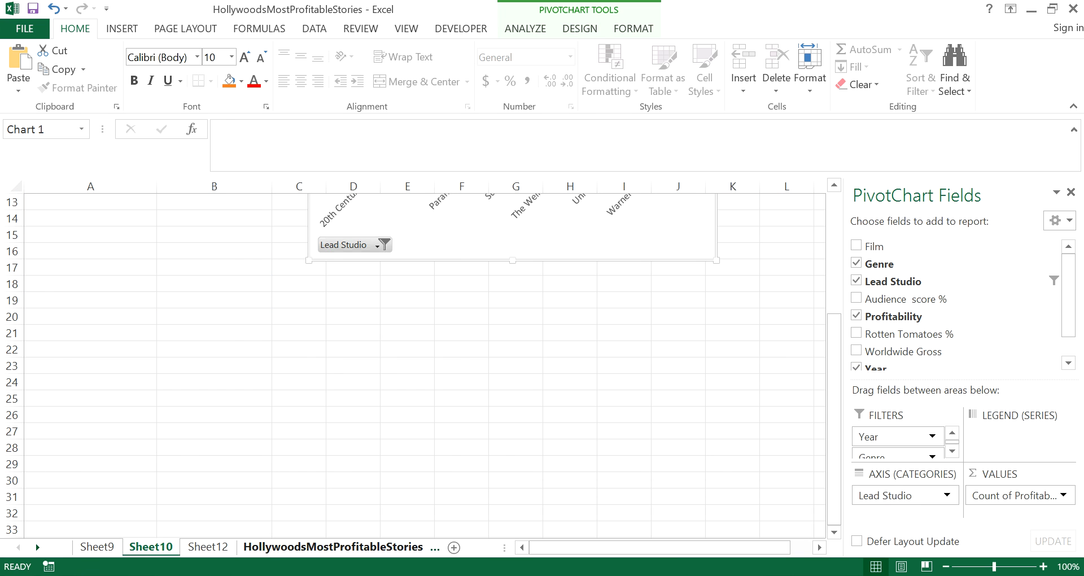
{"action": "left_click", "coordinate": [202, 547]}
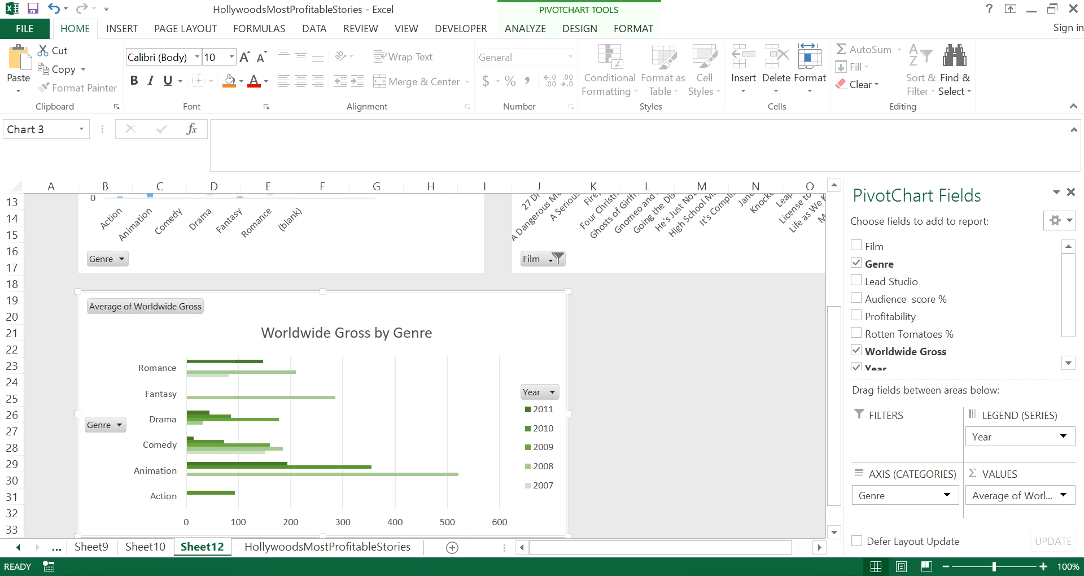
{"action": "left_click", "coordinate": [647, 300]}
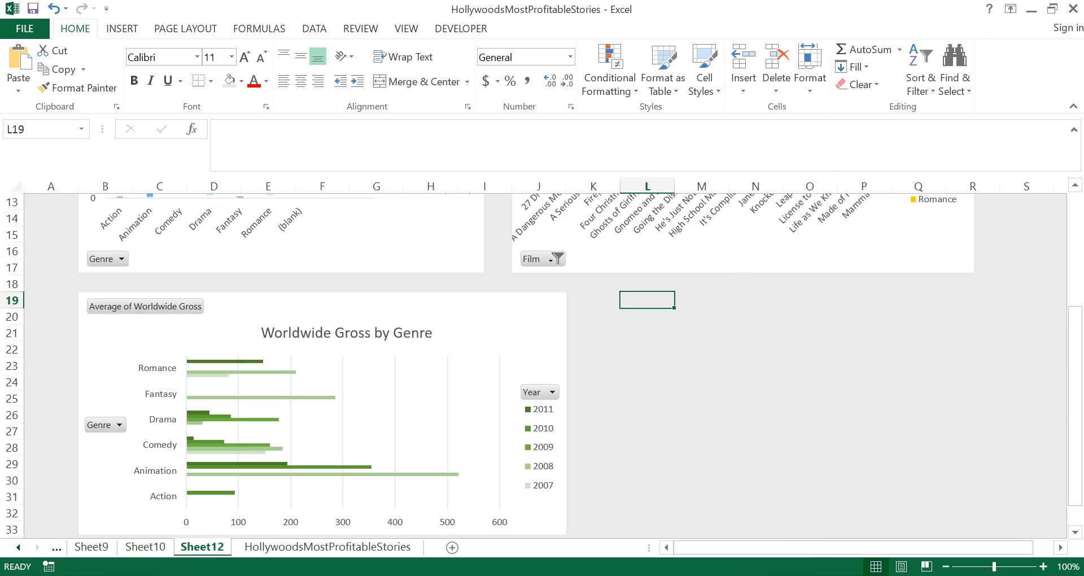
{"action": "key", "text": "ctrl+v"}
Narrow the Worldwide Gross by Genre chart to match the chart above it and move the Profitability by Lead Studio chart close beside it.
{"action": "left_click", "coordinate": [536, 333]}
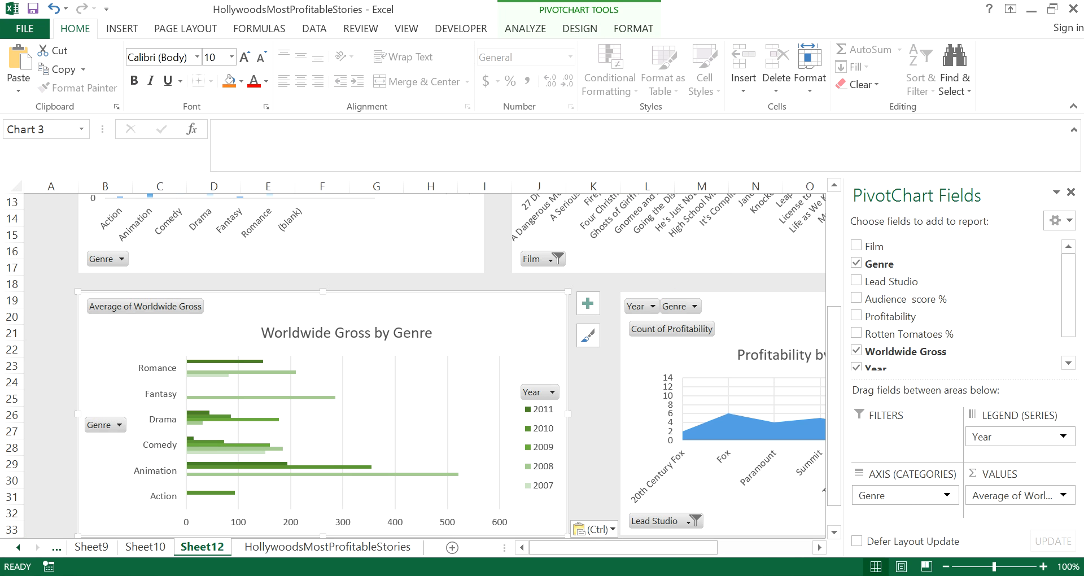
{"action": "left_click_drag", "start_coordinate": [567, 413], "coordinate": [483, 414]}
{"action": "left_click_drag", "start_coordinate": [643, 367], "coordinate": [529, 369]}
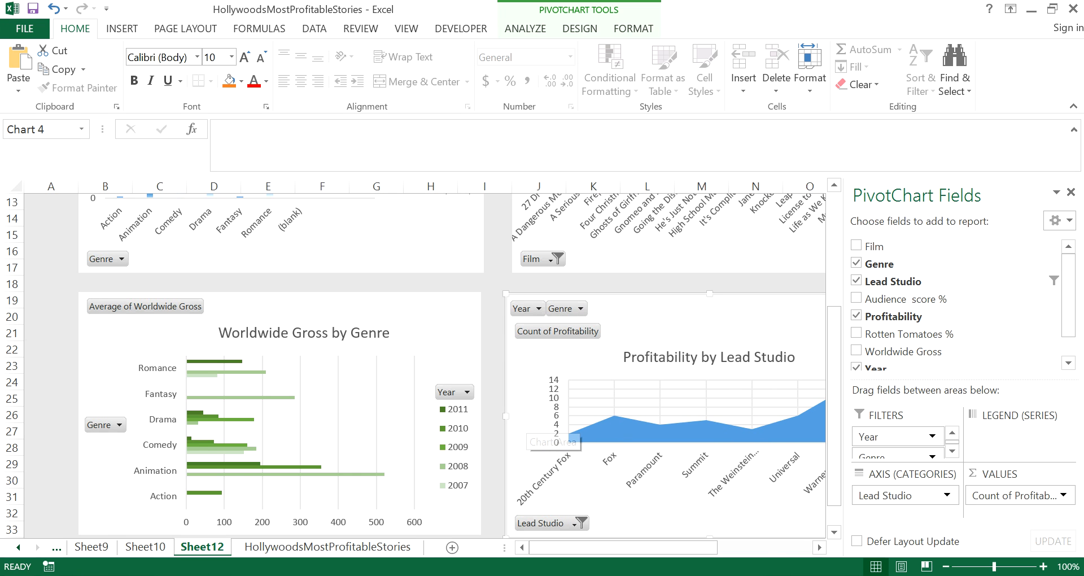
{"action": "scroll", "coordinate": [525, 422], "scroll_direction": "down", "scroll_amount": 2}
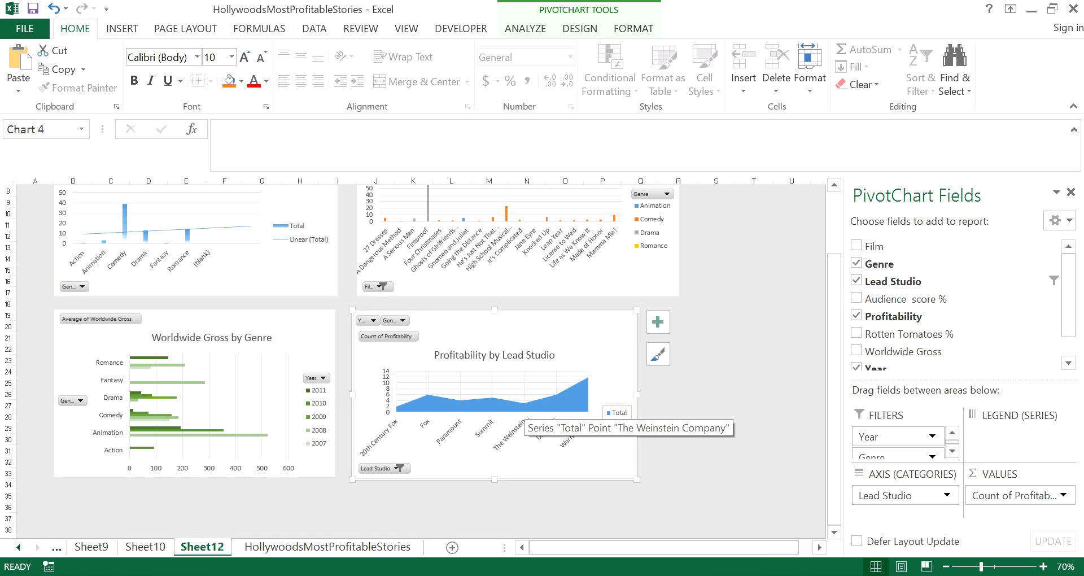
{"action": "scroll", "coordinate": [525, 422], "scroll_direction": "down", "scroll_amount": 1}
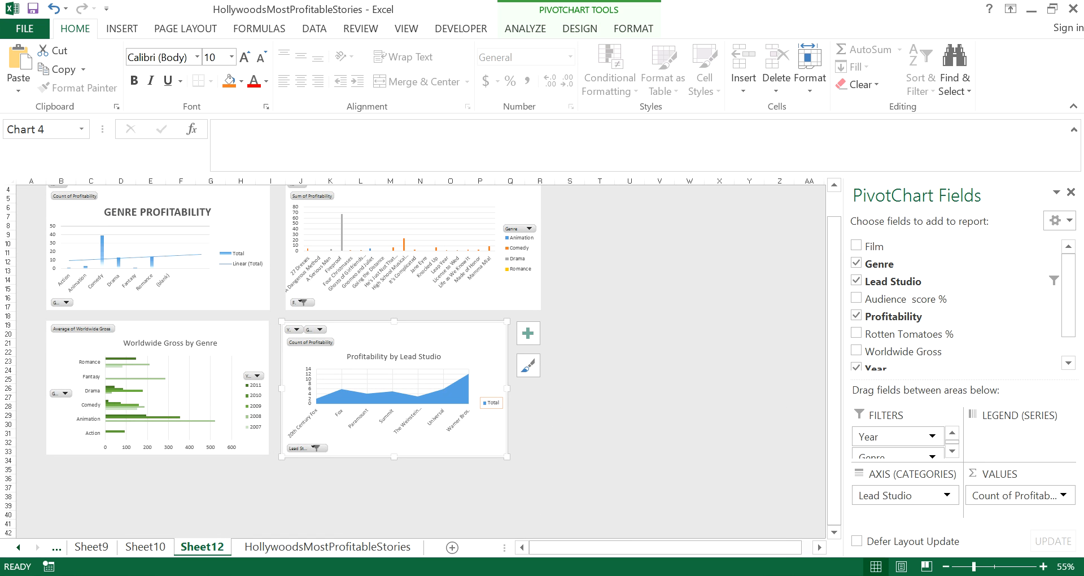
Widen the Profitability by Lead Studio chart to match the chart above it and extend both lower charts to the same bottom edge.
{"action": "scroll", "coordinate": [525, 422], "scroll_direction": "up", "scroll_amount": 1}
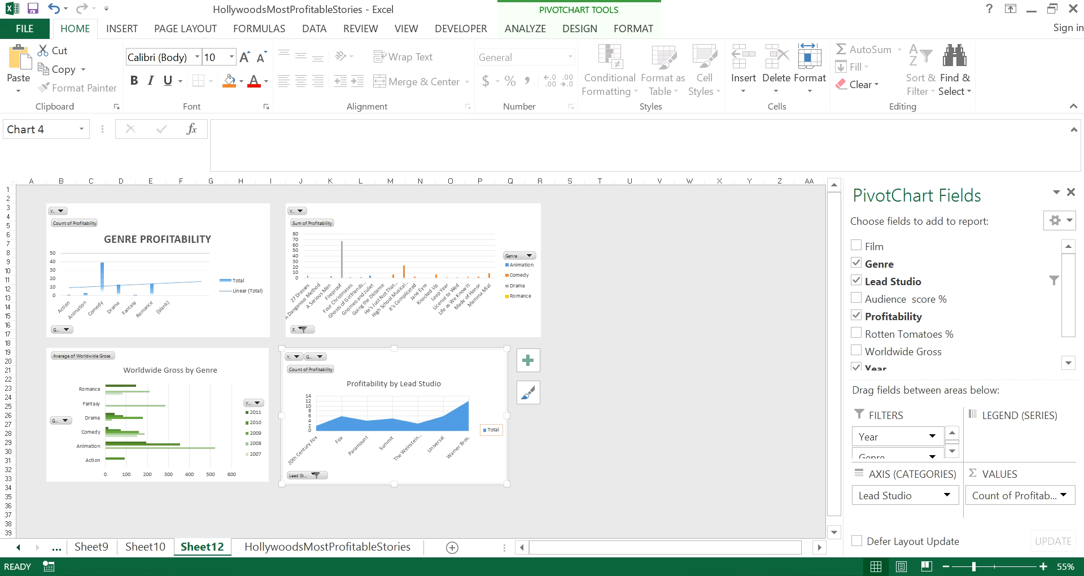
{"action": "left_click_drag", "start_coordinate": [507, 415], "coordinate": [541, 415]}
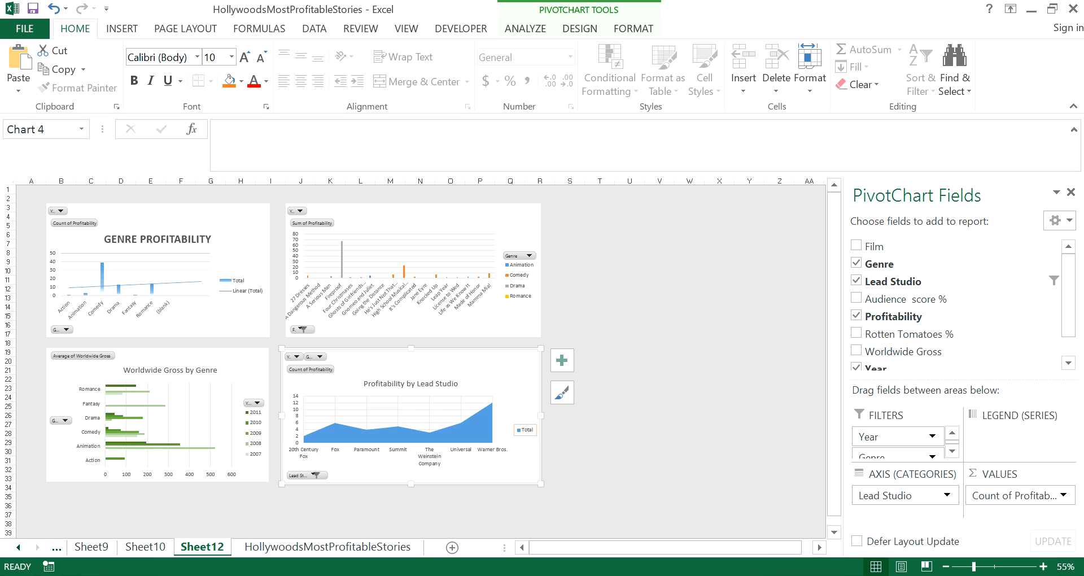
{"action": "left_click", "coordinate": [155, 480]}
{"action": "left_click_drag", "start_coordinate": [157, 483], "coordinate": [157, 492]}
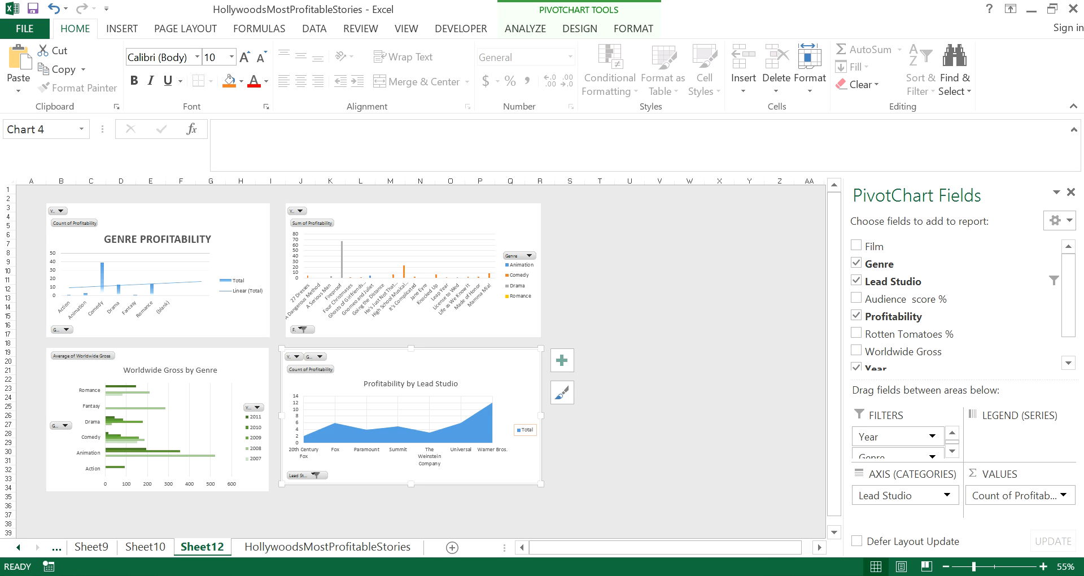
{"action": "left_click_drag", "start_coordinate": [411, 483], "coordinate": [411, 490]}
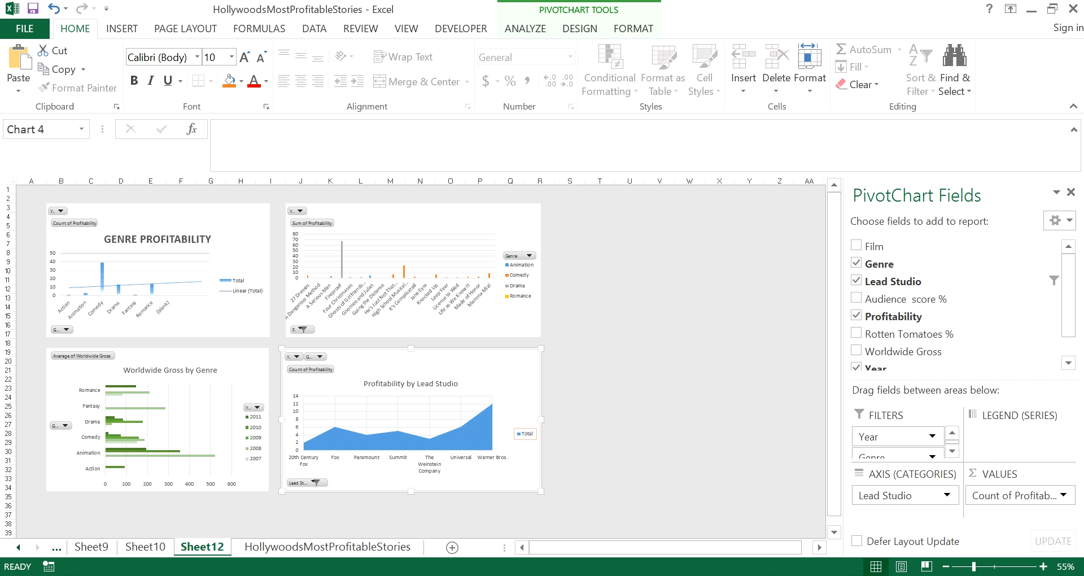
{"action": "left_click", "coordinate": [630, 461]}
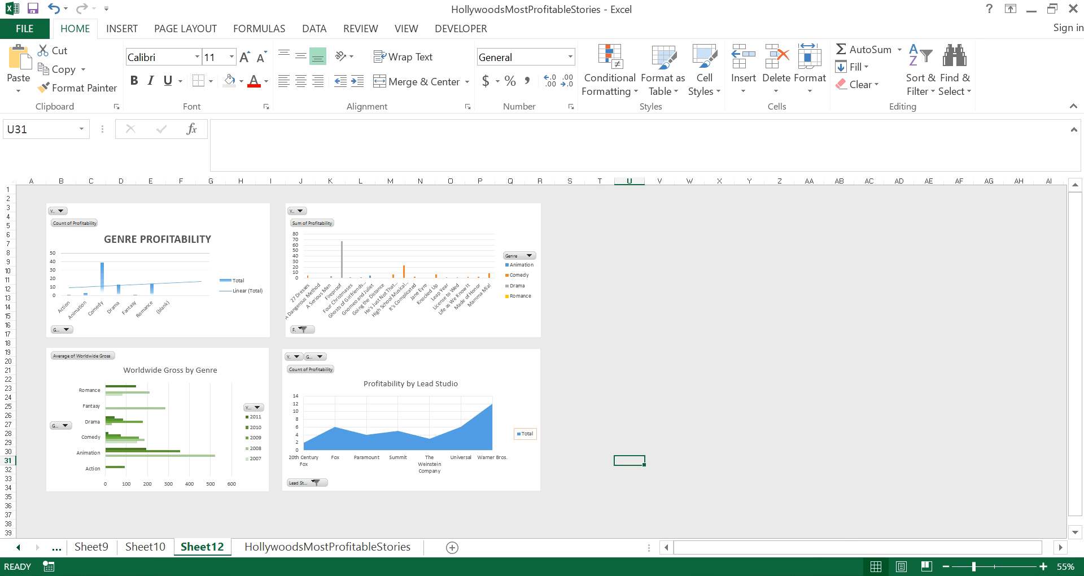
In Sheet8's chart, clear the Film filter selection and select only 27 Dresses, A Dangerous Method and A Serious Man.
{"action": "left_click", "coordinate": [92, 547]}
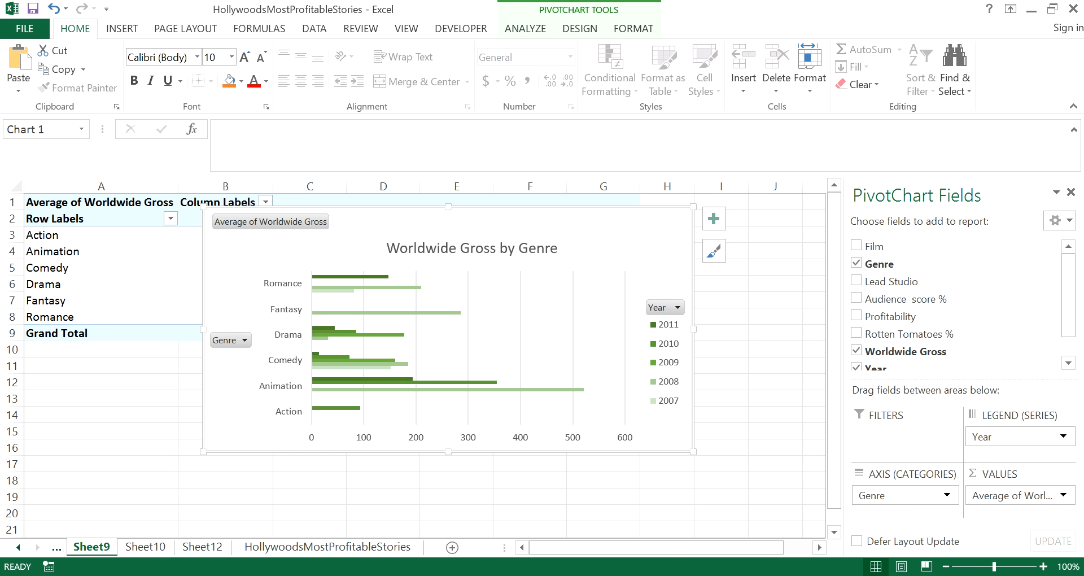
{"action": "left_click", "coordinate": [57, 547]}
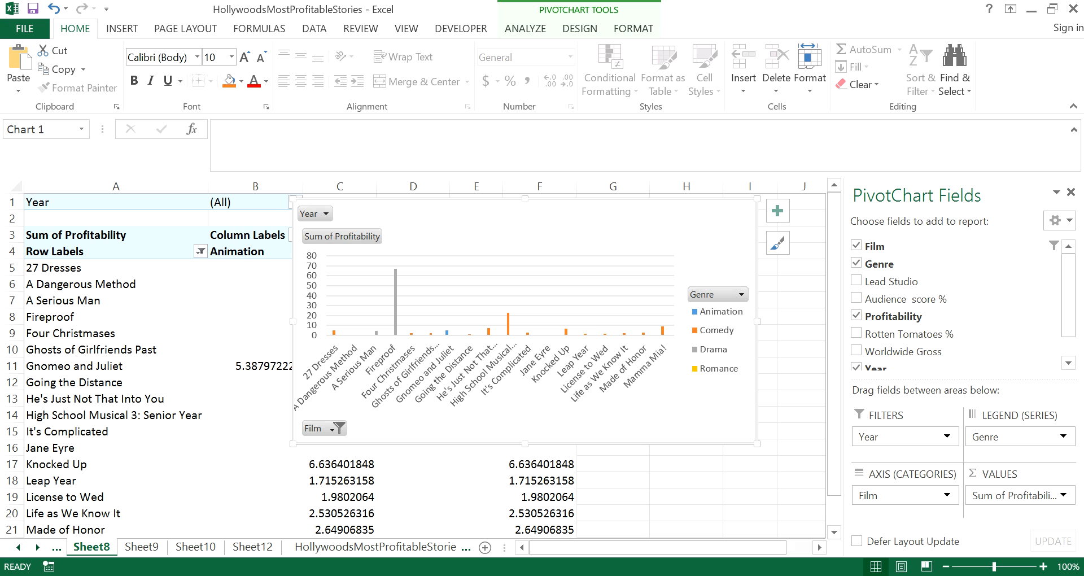
{"action": "right_click", "coordinate": [489, 226]}
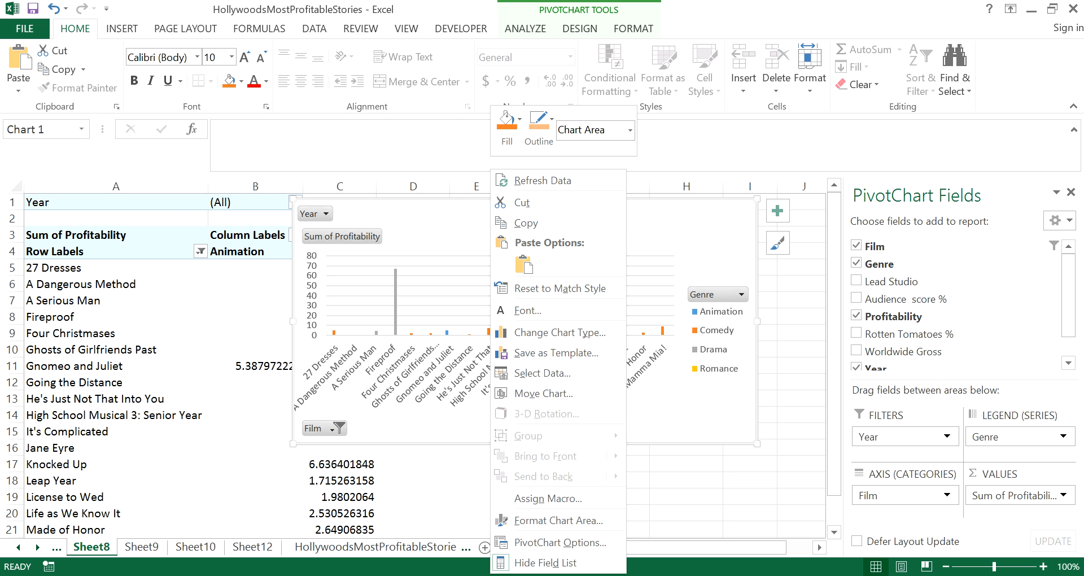
{"action": "key", "text": "Escape"}
{"action": "left_click", "coordinate": [336, 428]}
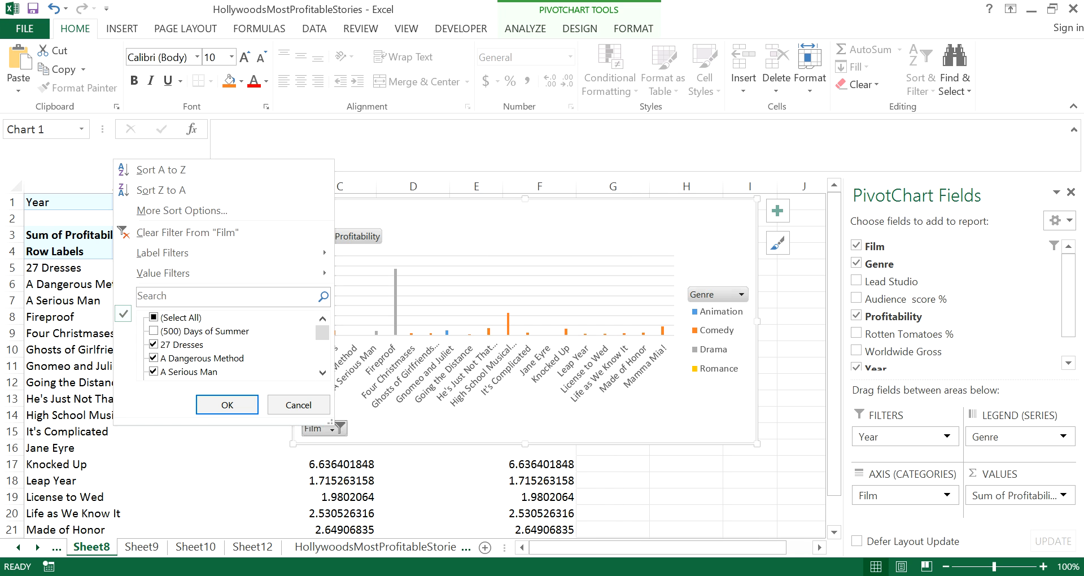
{"action": "left_click", "coordinate": [154, 317]}
{"action": "left_click_drag", "start_coordinate": [322, 332], "coordinate": [322, 331]}
{"action": "left_click", "coordinate": [153, 318]}
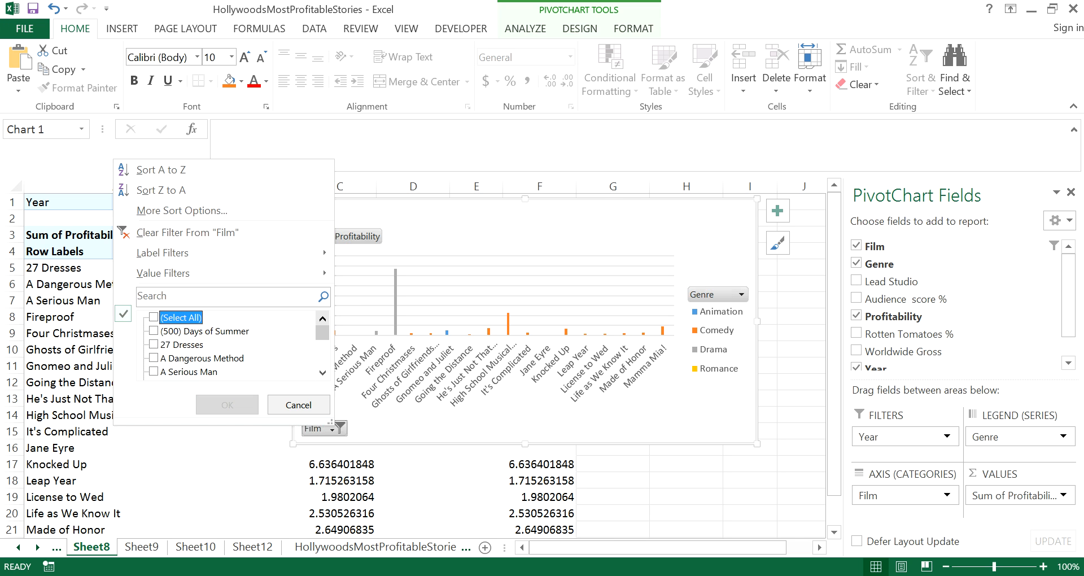
{"action": "left_click", "coordinate": [153, 344]}
{"action": "left_click", "coordinate": [153, 357]}
{"action": "left_click", "coordinate": [153, 371]}
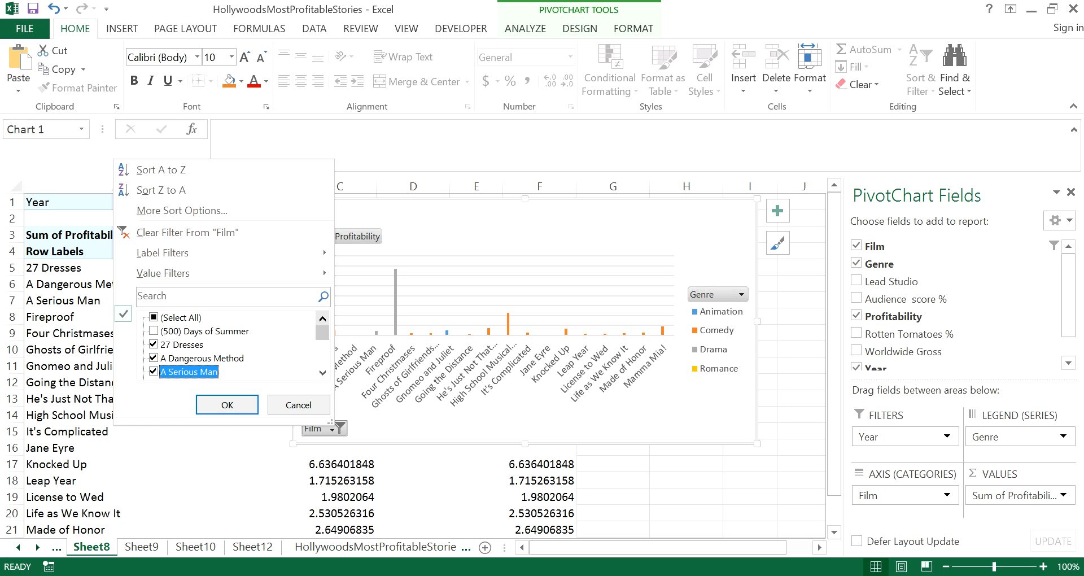
Add Valentine's Day, Waitress, WALL-E, What Happens in Vegas, When in Rome, You Will Meet a Tall Dark Stranger and Youth in Revolt to the Film filter.
{"action": "left_click_drag", "start_coordinate": [322, 333], "coordinate": [322, 359]}
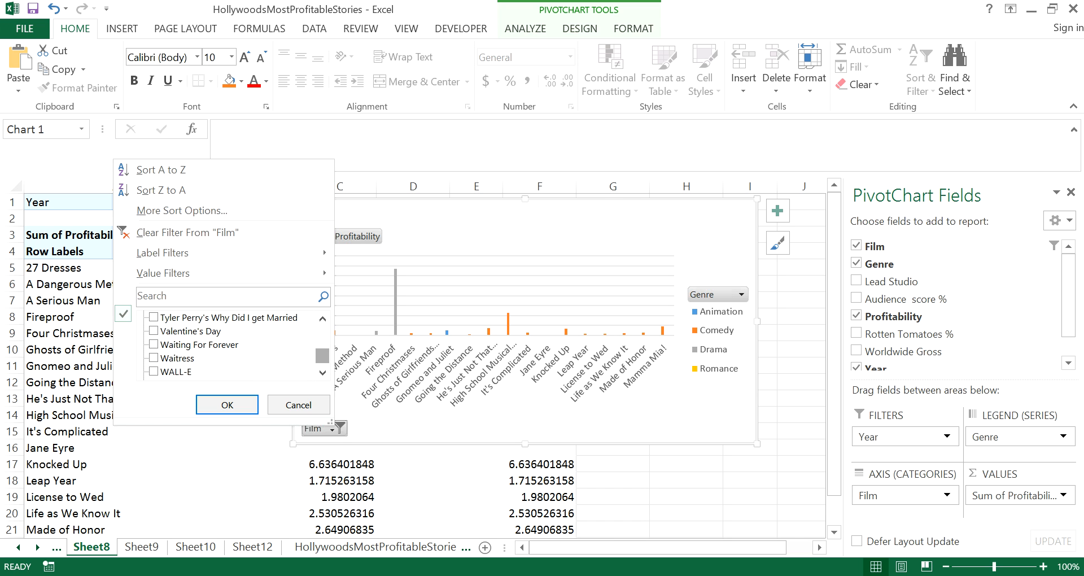
{"action": "left_click", "coordinate": [154, 358]}
{"action": "left_click", "coordinate": [154, 331]}
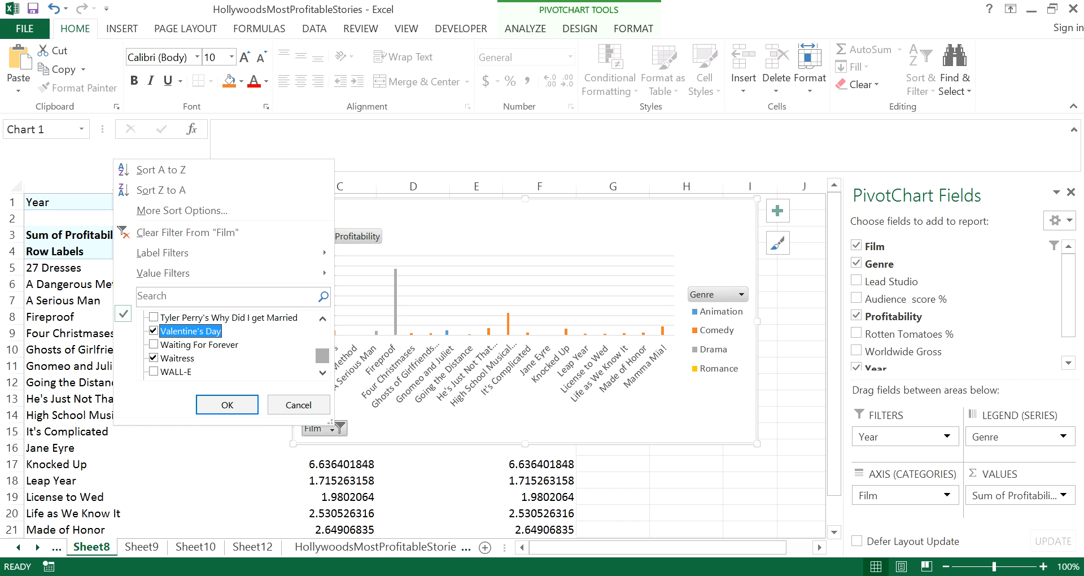
{"action": "left_click", "coordinate": [154, 371]}
{"action": "scroll", "coordinate": [231, 345], "scroll_direction": "down", "scroll_amount": 2}
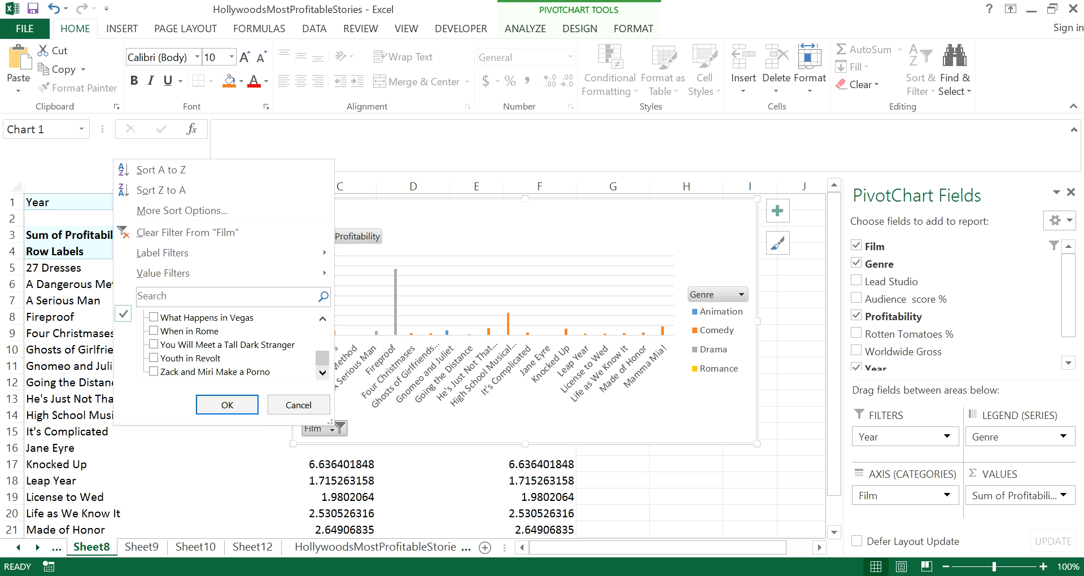
{"action": "left_click", "coordinate": [154, 358]}
{"action": "left_click", "coordinate": [154, 344]}
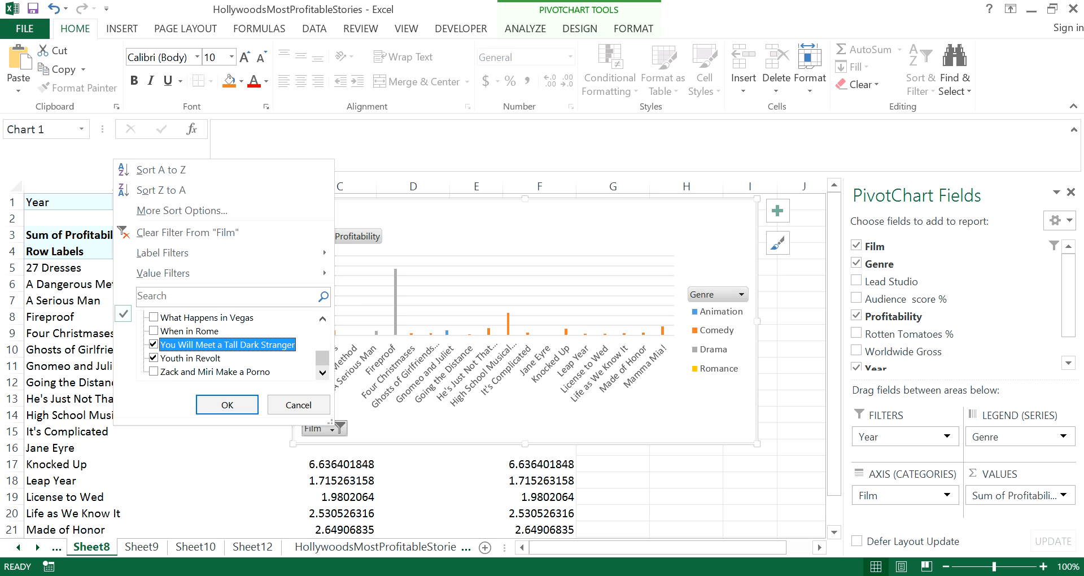
{"action": "left_click", "coordinate": [153, 331]}
{"action": "left_click", "coordinate": [153, 317]}
{"action": "left_click", "coordinate": [227, 405]}
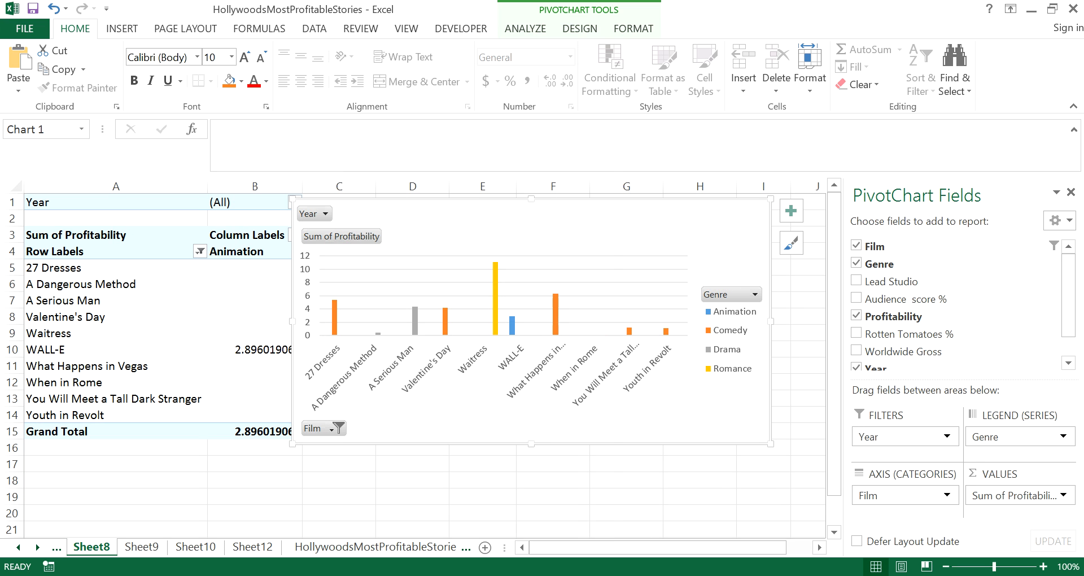
Preview the pie, bar, column, line, area and surface types for the film profitability chart without applying any.
{"action": "right_click", "coordinate": [477, 332]}
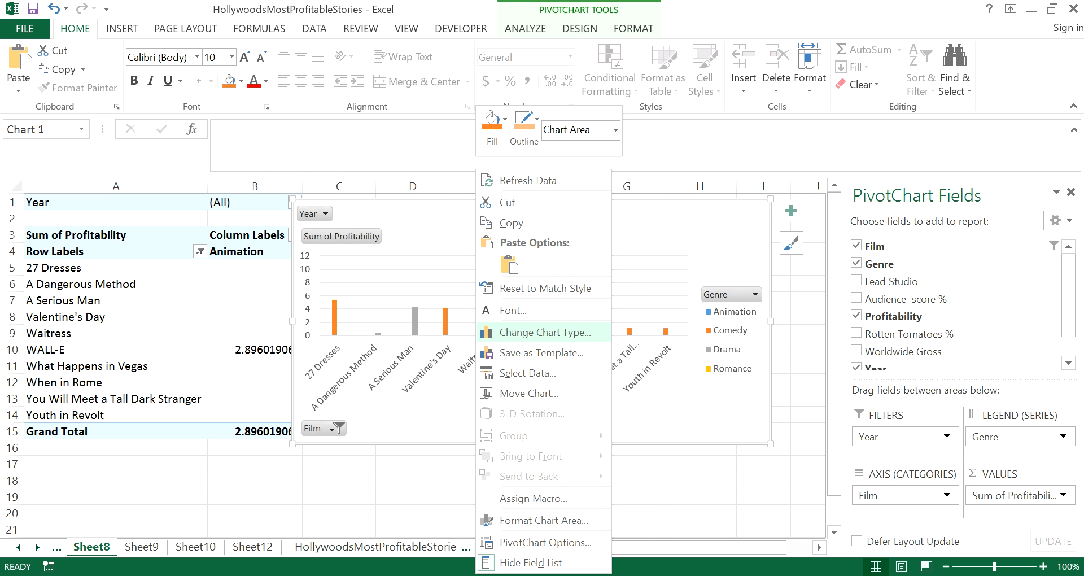
{"action": "left_click", "coordinate": [508, 331]}
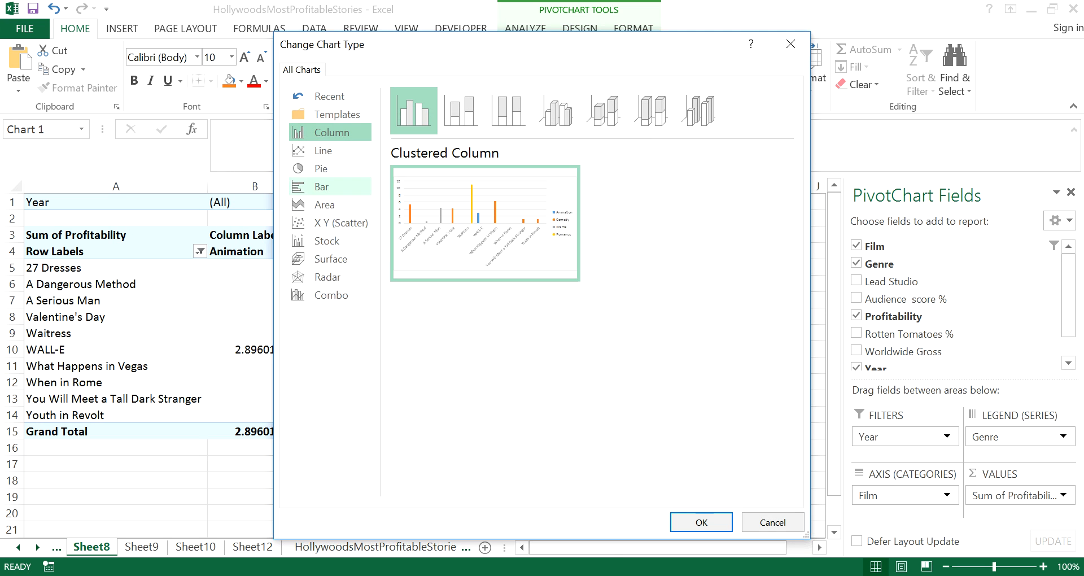
{"action": "left_click", "coordinate": [322, 169]}
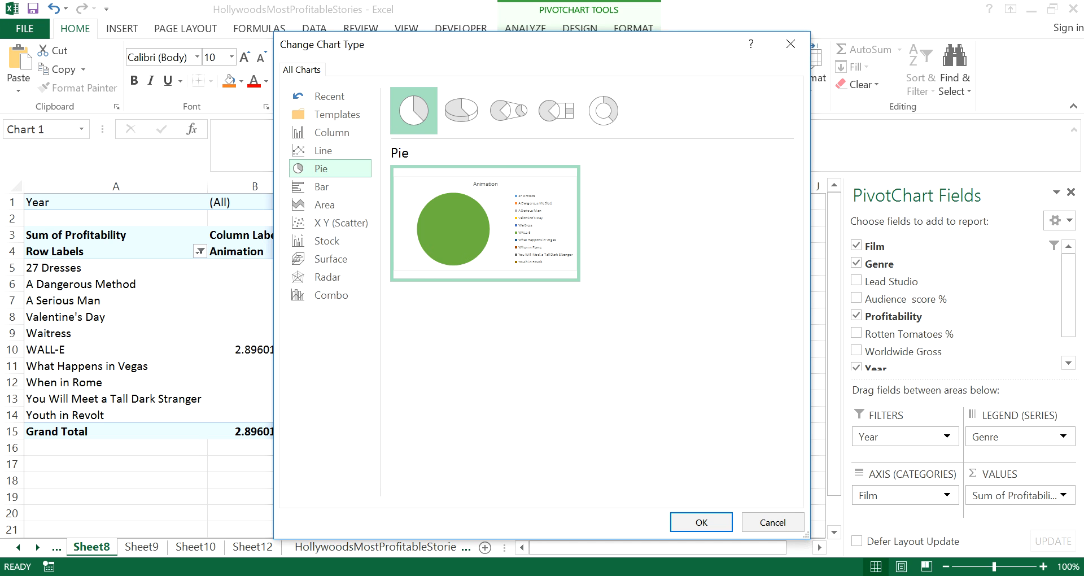
{"action": "left_click", "coordinate": [321, 186]}
{"action": "left_click", "coordinate": [332, 132]}
{"action": "left_click", "coordinate": [322, 150]}
{"action": "left_click", "coordinate": [325, 204]}
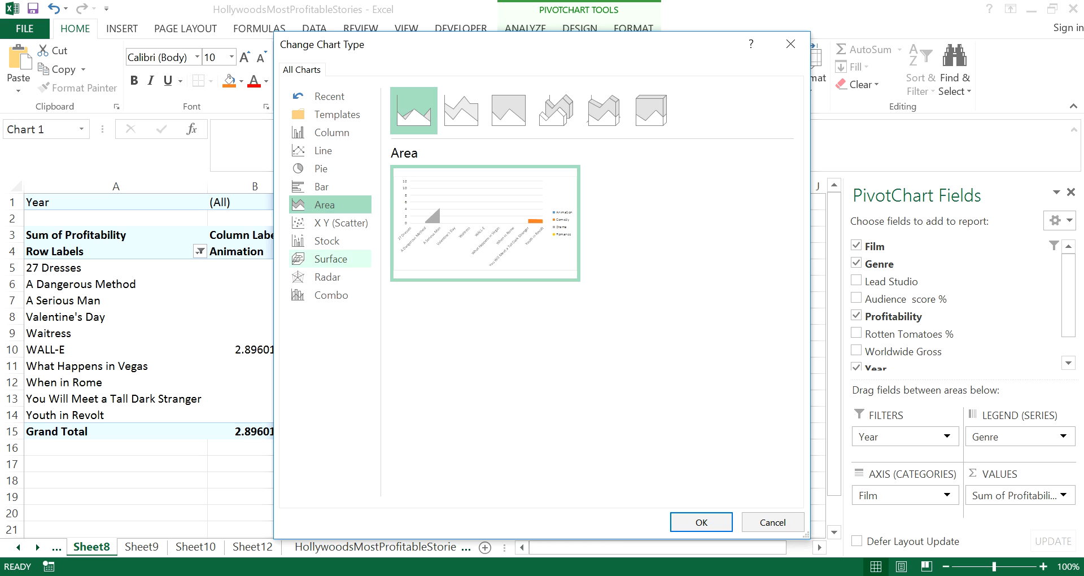
{"action": "left_click", "coordinate": [330, 259]}
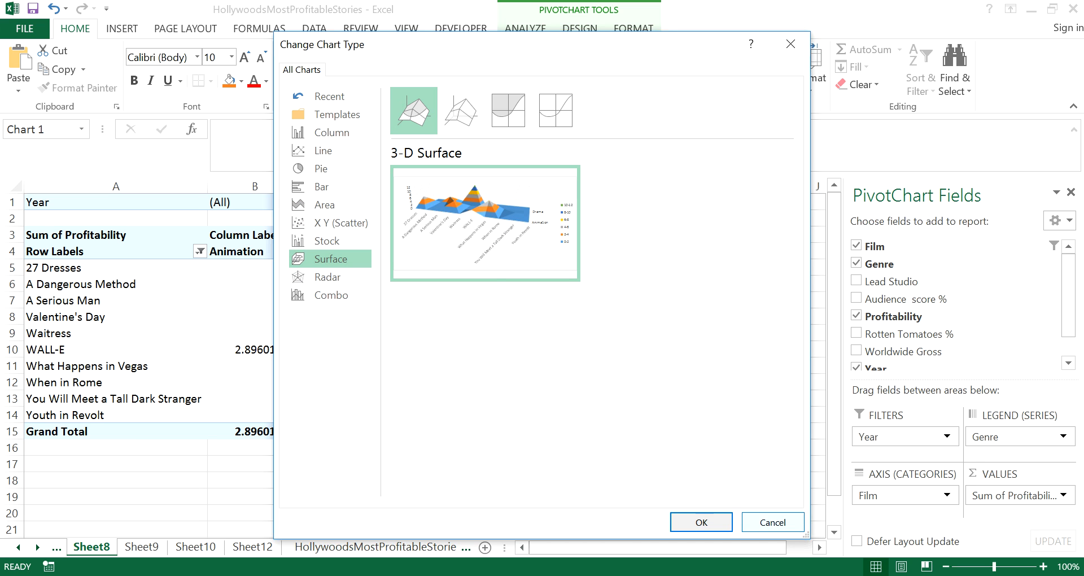
{"action": "key", "text": "Escape"}
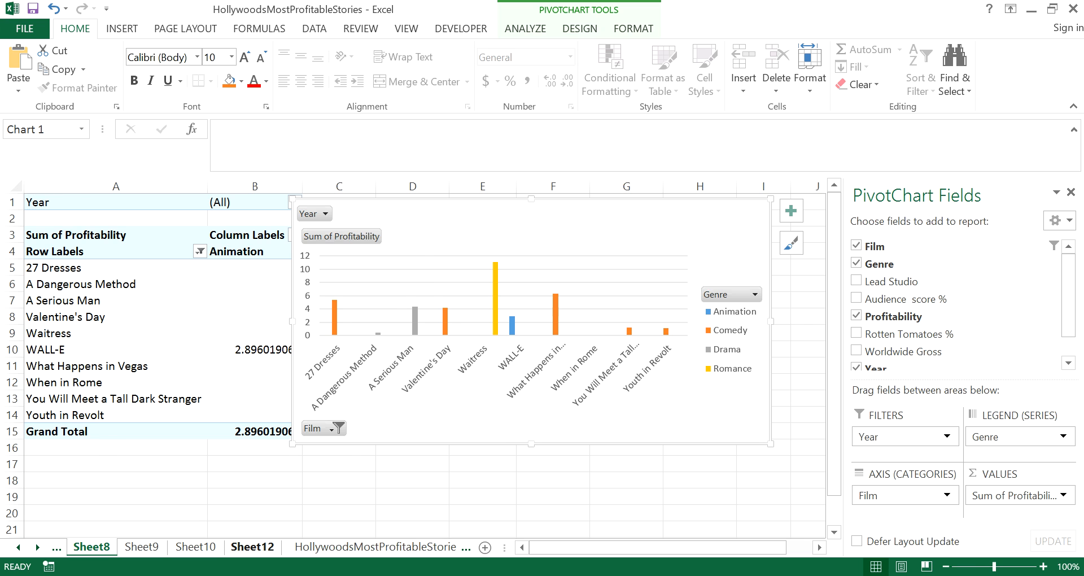
Compare the film chart on Sheet12 with Sheet8 and the HollywoodsMostProfitableStories source data, then return to Sheet12.
{"action": "left_click", "coordinate": [252, 547]}
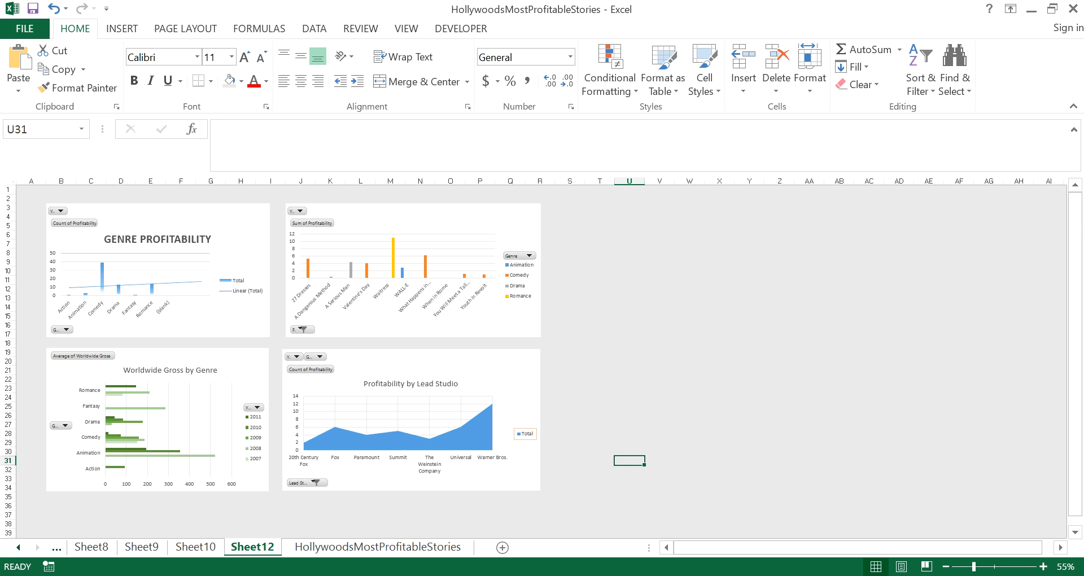
{"action": "left_click", "coordinate": [91, 546]}
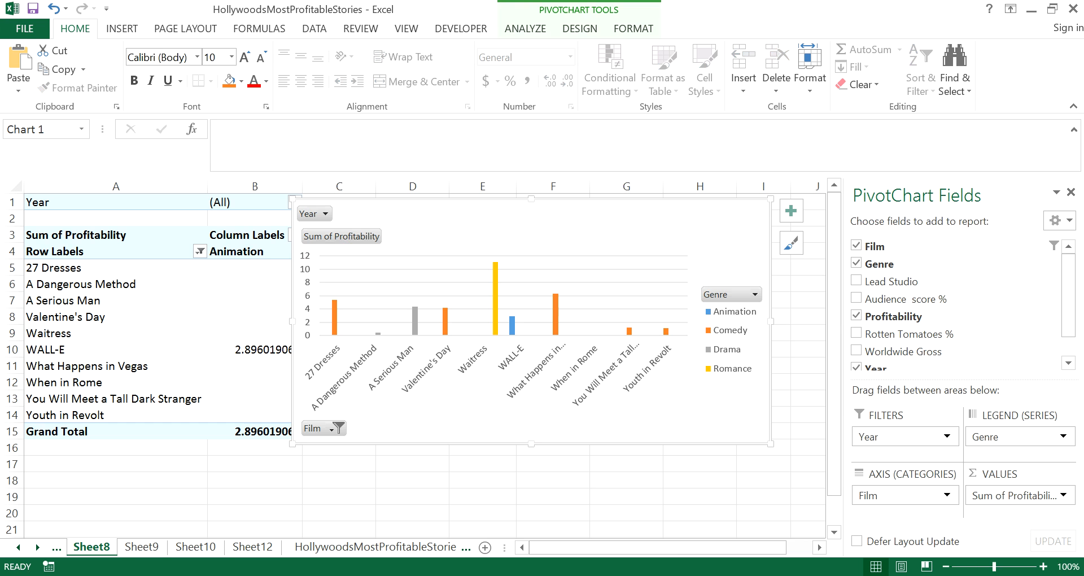
{"action": "left_click", "coordinate": [377, 546]}
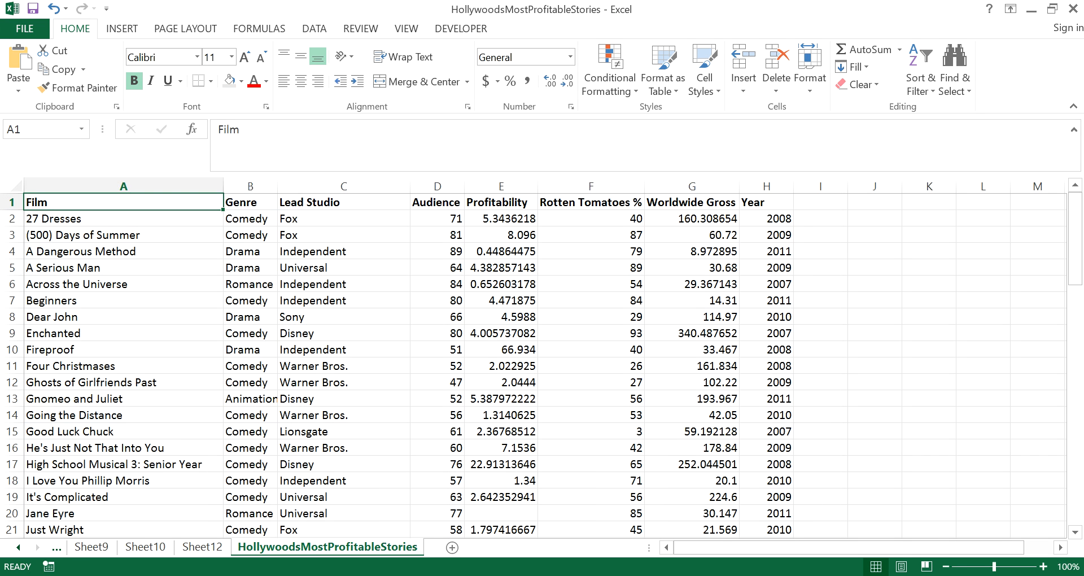
{"action": "left_click", "coordinate": [202, 546]}
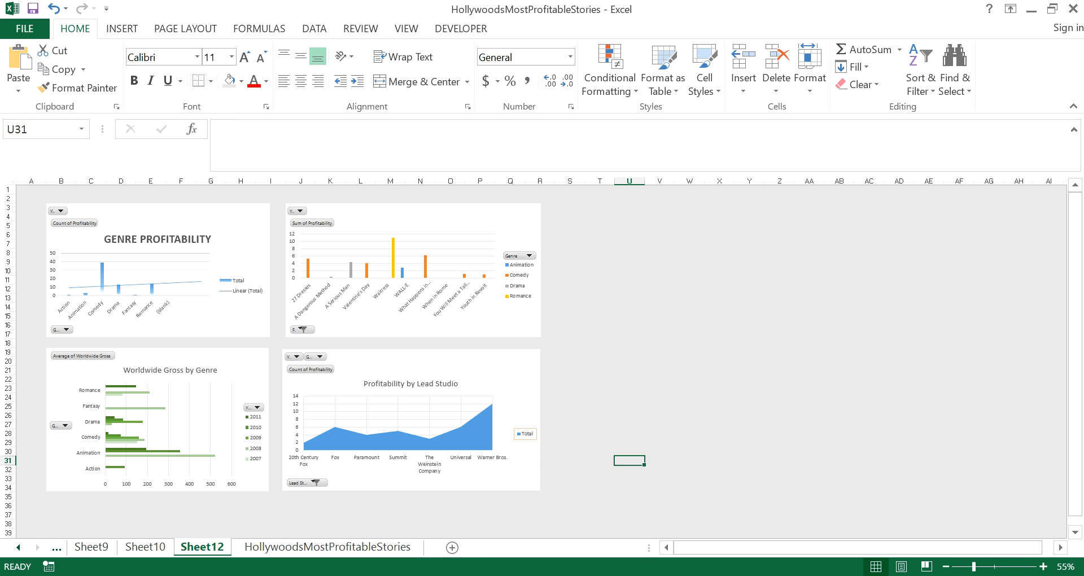
{"action": "left_click", "coordinate": [231, 260]}
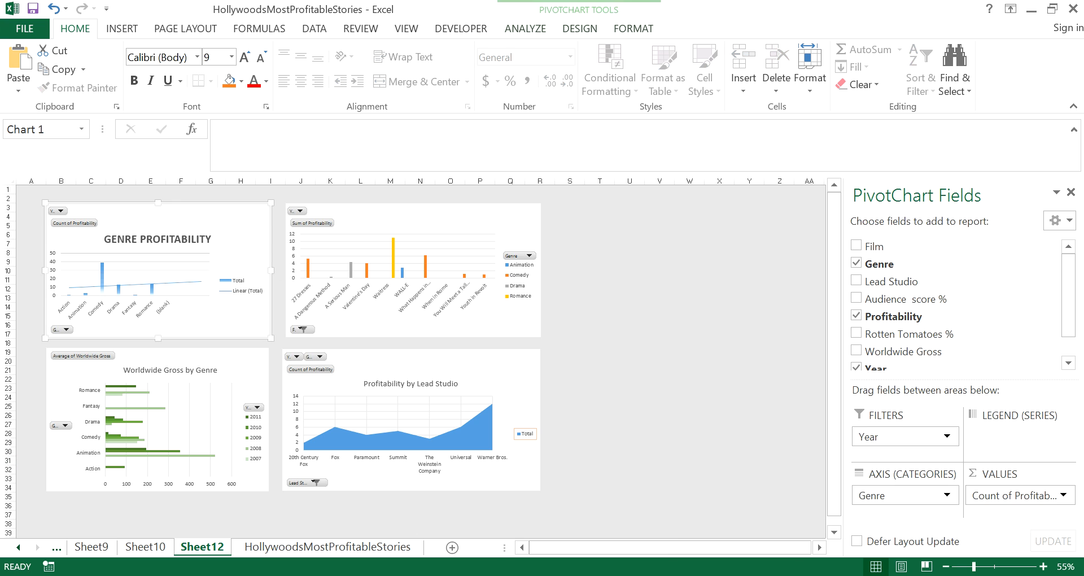
{"action": "left_click", "coordinate": [629, 243]}
Insert a Year slicer for the film profitability chart on Sheet12 and place it just beside that chart.
{"action": "left_click", "coordinate": [502, 225]}
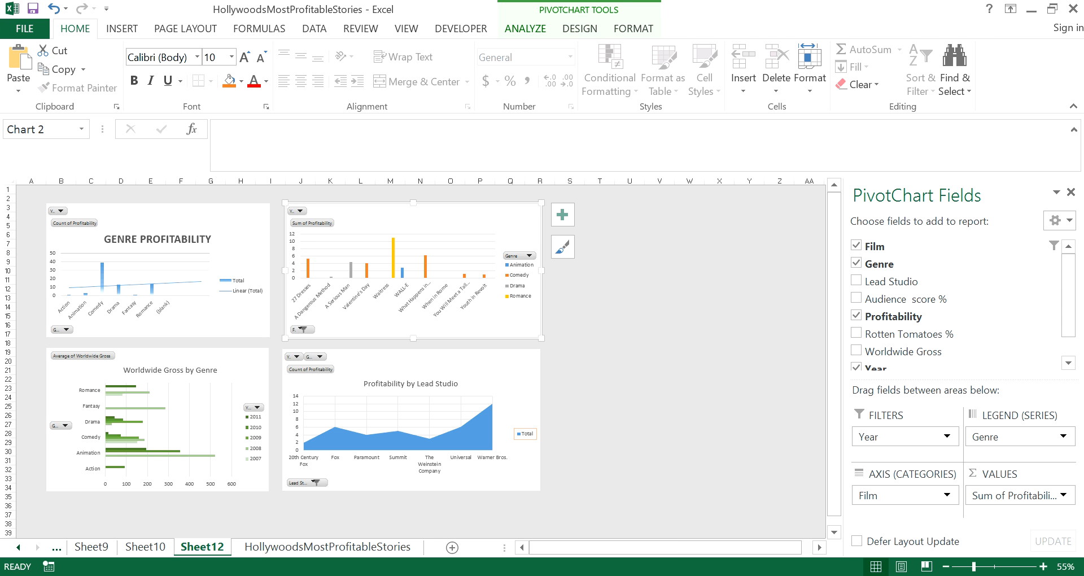
{"action": "left_click", "coordinate": [524, 28]}
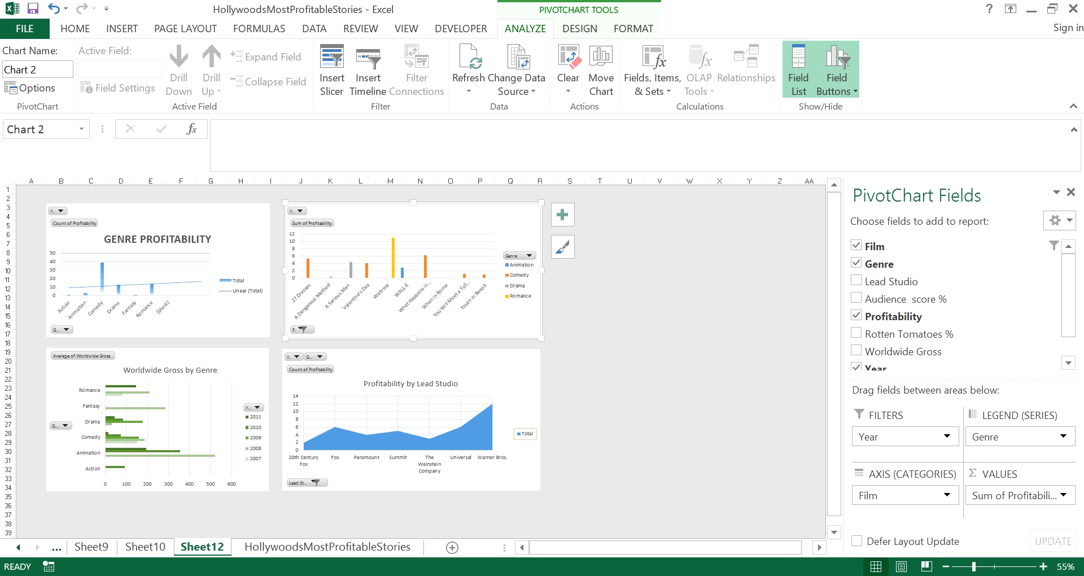
{"action": "left_click", "coordinate": [332, 71]}
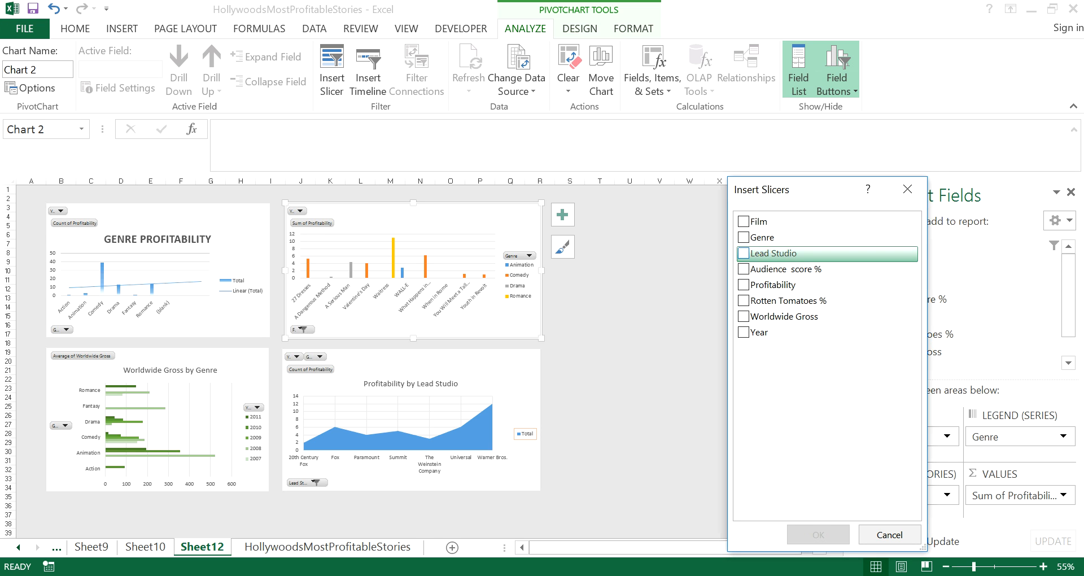
{"action": "left_click", "coordinate": [744, 331]}
{"action": "left_click", "coordinate": [818, 532]}
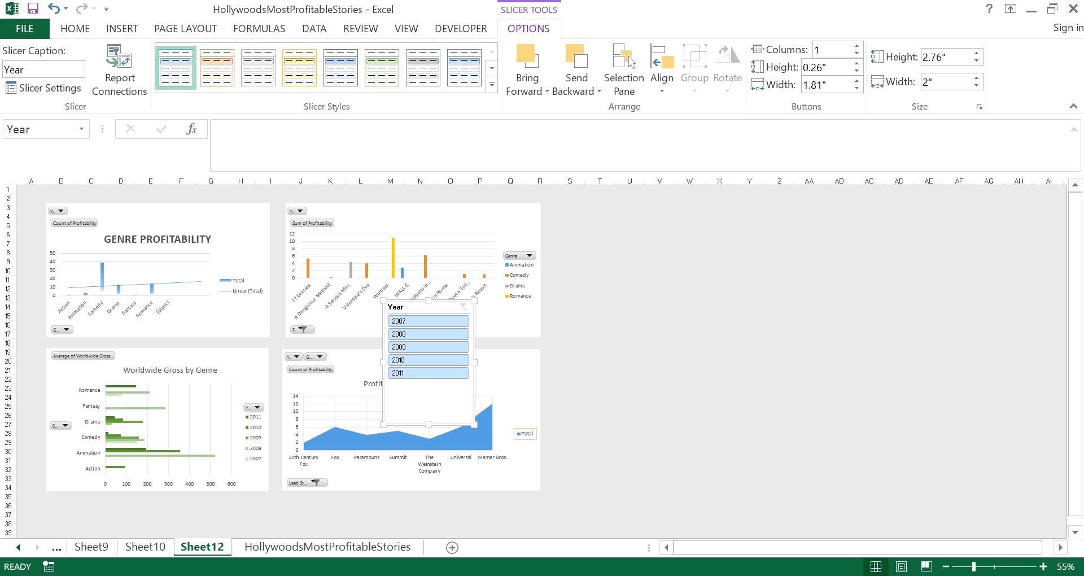
{"action": "left_click_drag", "start_coordinate": [427, 307], "coordinate": [597, 213]}
Insert a Genre slicer for the Profitability by Lead Studio chart and place it beside that chart, just below the Year slicer.
{"action": "left_click", "coordinate": [415, 263]}
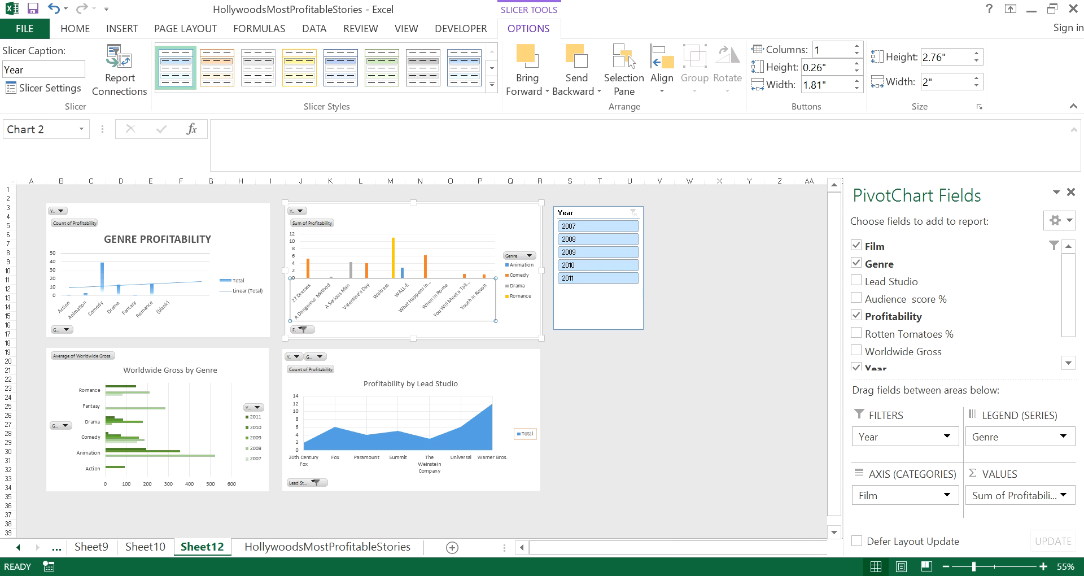
{"action": "left_click", "coordinate": [404, 411]}
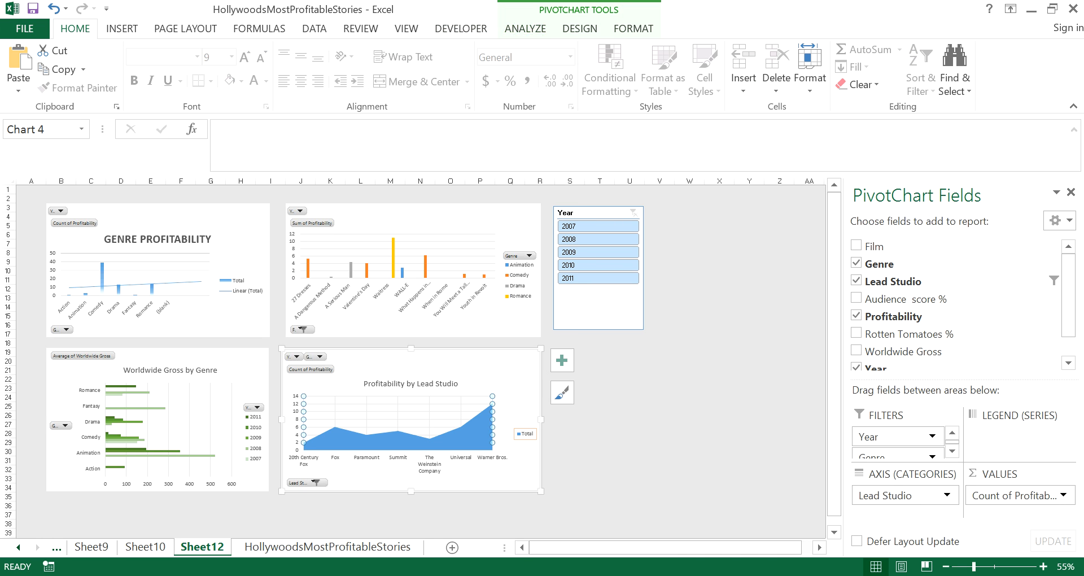
{"action": "left_click", "coordinate": [524, 29]}
{"action": "left_click", "coordinate": [332, 67]}
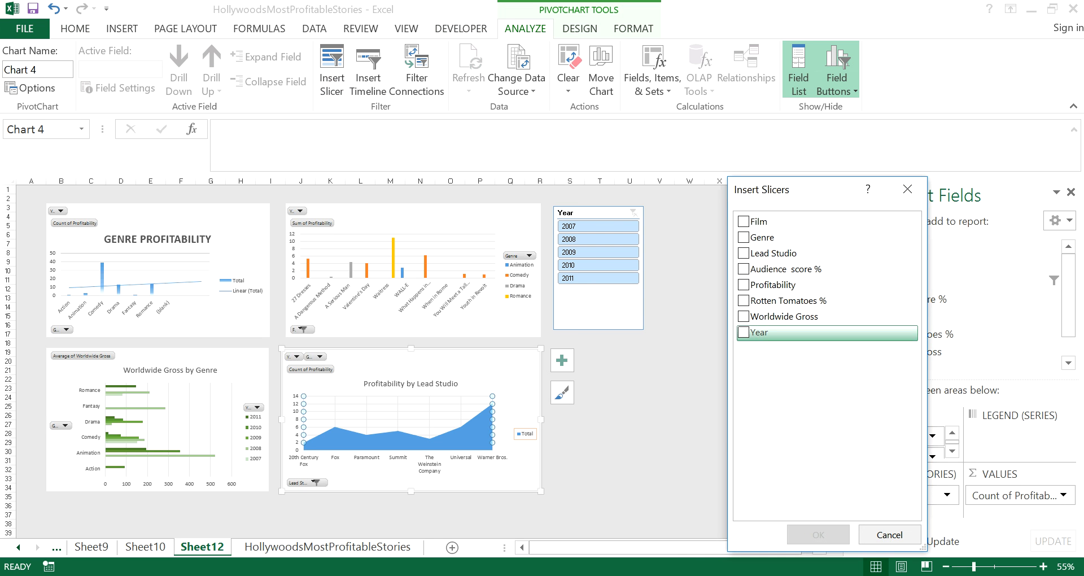
{"action": "left_click", "coordinate": [743, 237]}
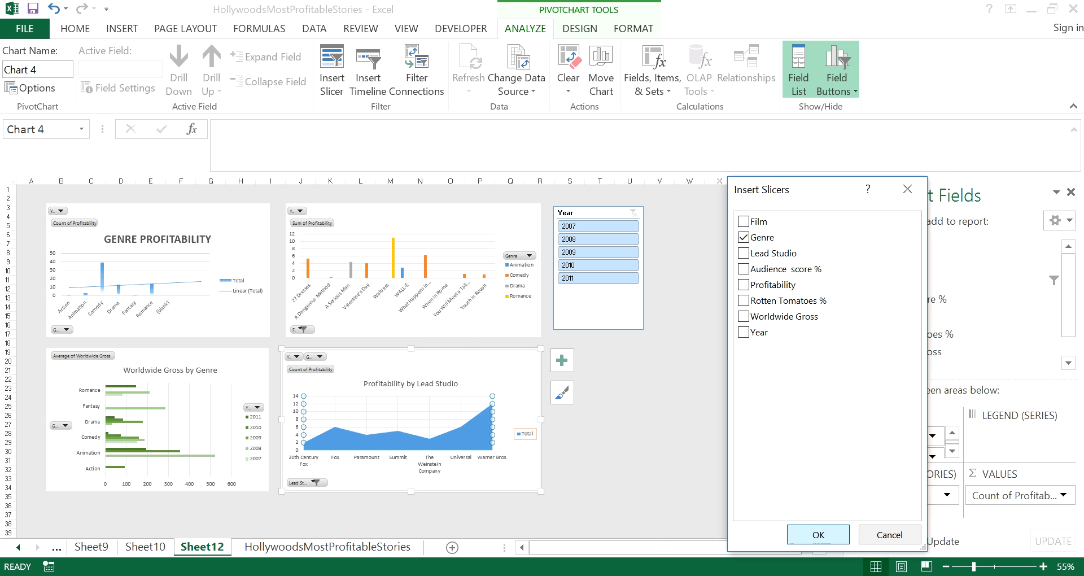
{"action": "left_click", "coordinate": [818, 534]}
{"action": "left_click_drag", "start_coordinate": [424, 306], "coordinate": [595, 354]}
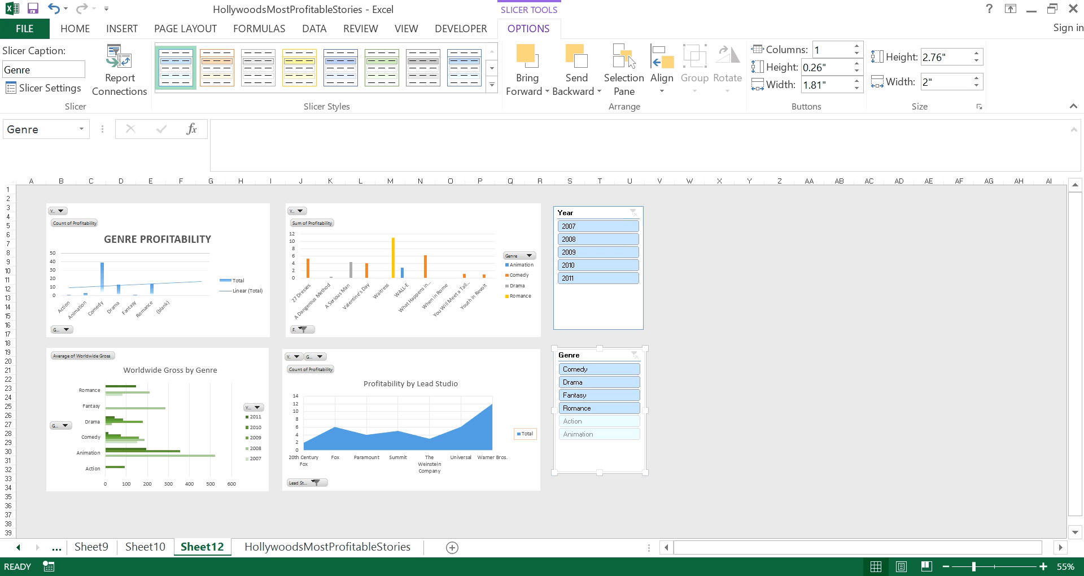
Lengthen the Genre slicer to about 3.08 inches high and the Year slicer to about 2.93 inches high.
{"action": "left_click_drag", "start_coordinate": [600, 472], "coordinate": [599, 486]}
{"action": "left_click", "coordinate": [688, 361]}
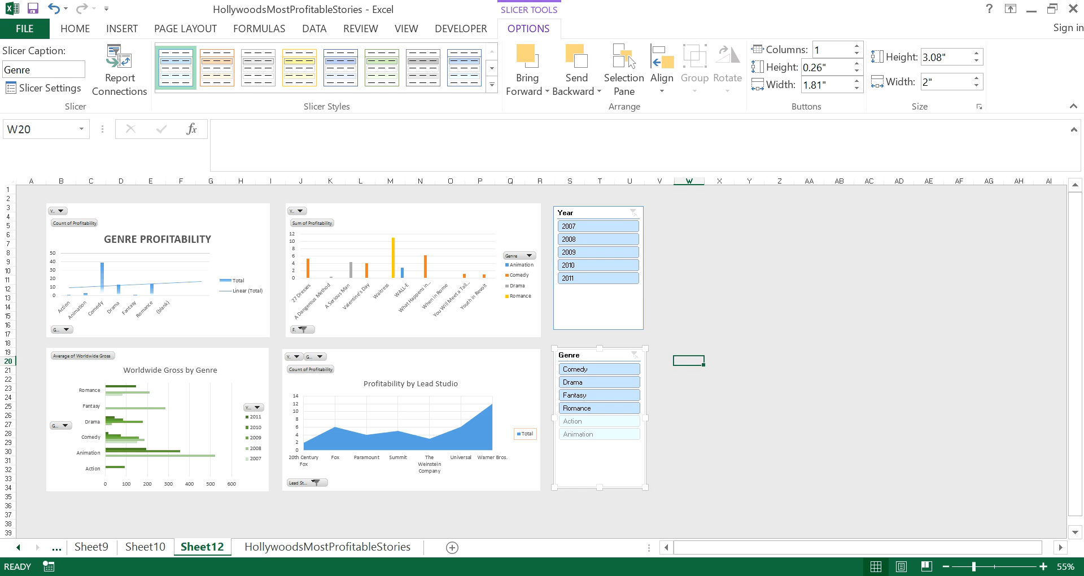
{"action": "left_click", "coordinate": [598, 306]}
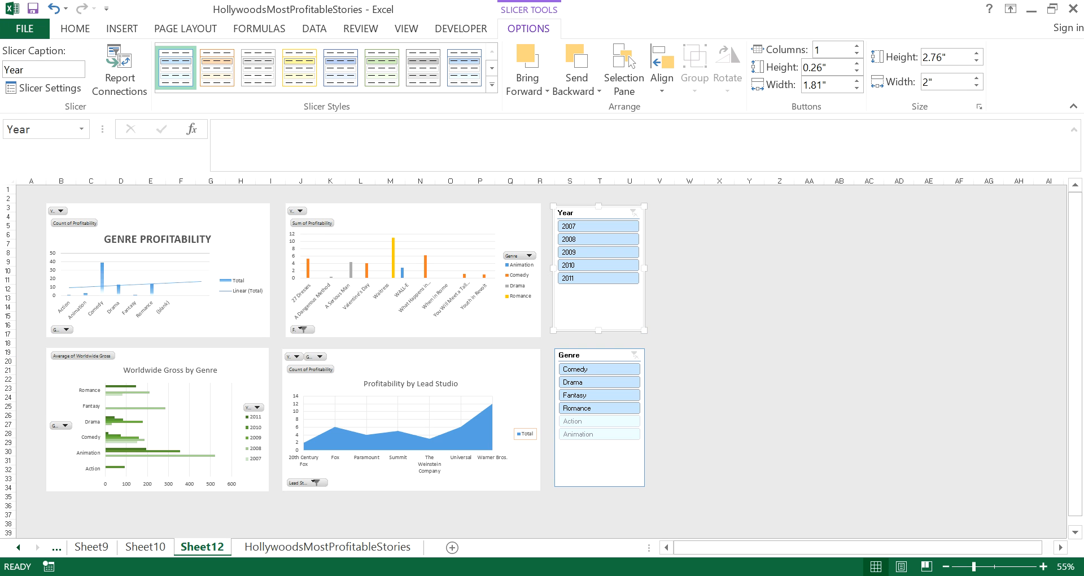
{"action": "left_click_drag", "start_coordinate": [599, 330], "coordinate": [598, 338]}
Try the Year slicer on the film profitability chart with 2009, 2010 and 2011.
{"action": "left_click", "coordinate": [598, 278]}
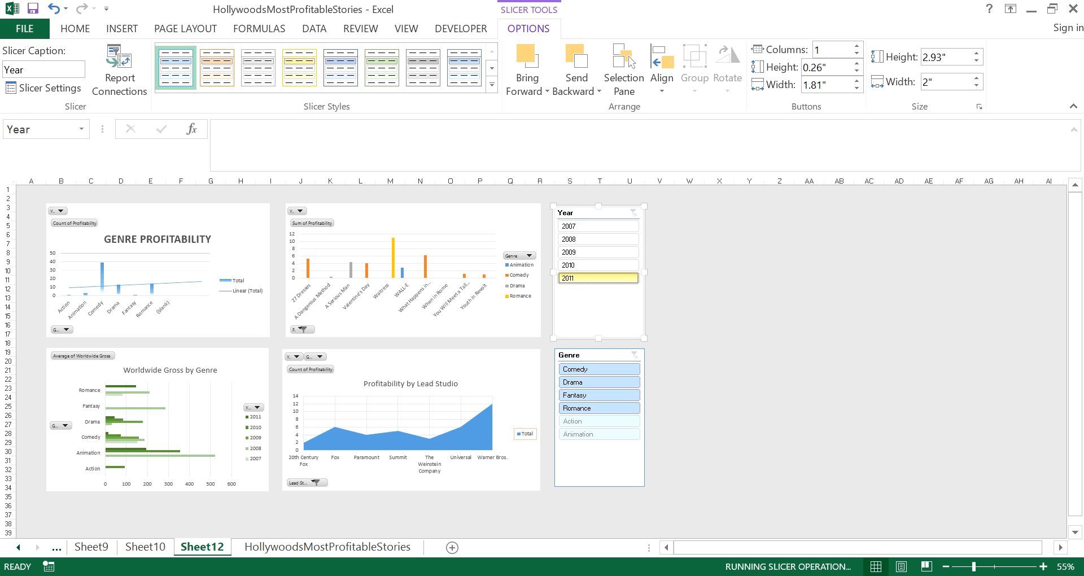
{"action": "left_click", "coordinate": [598, 265]}
{"action": "left_click", "coordinate": [599, 252]}
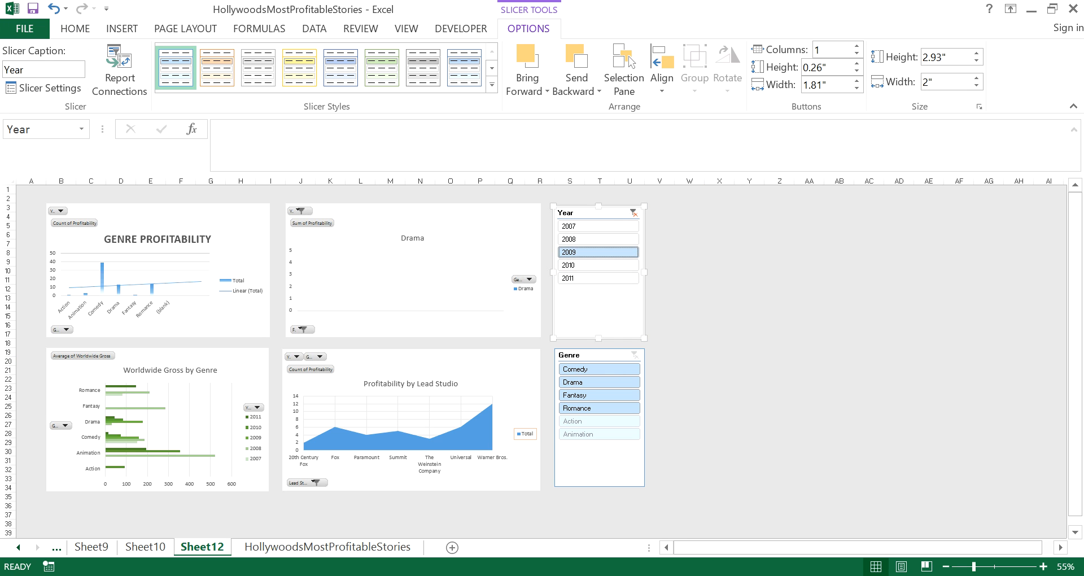
{"action": "left_click", "coordinate": [598, 266]}
{"action": "left_click", "coordinate": [598, 279]}
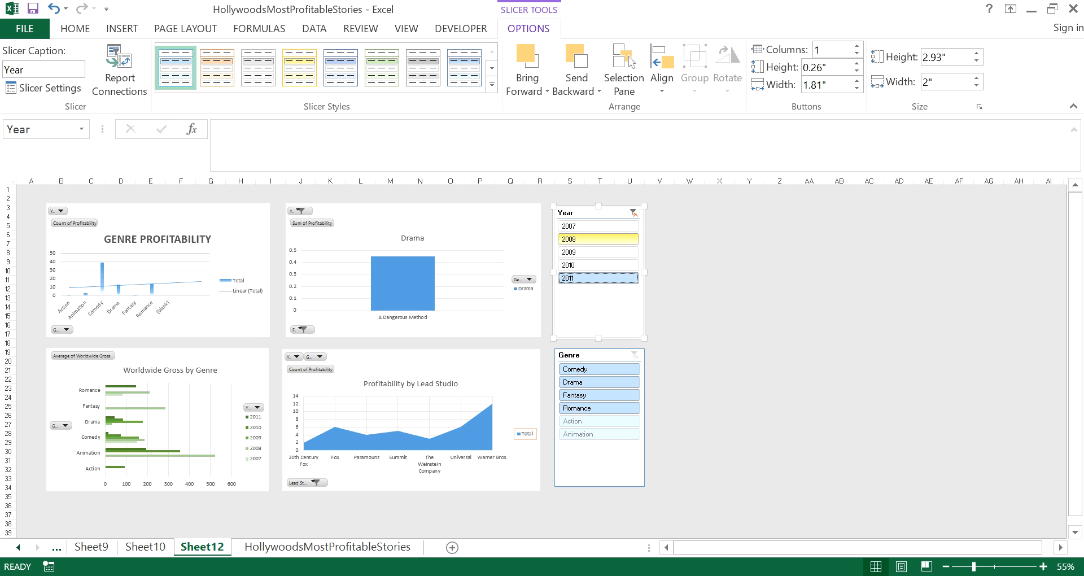
Connect the Year slicer to the PivotTables behind the Worldwide Gross by Genre and Profitability by Lead Studio charts as well.
{"action": "right_click", "coordinate": [594, 211]}
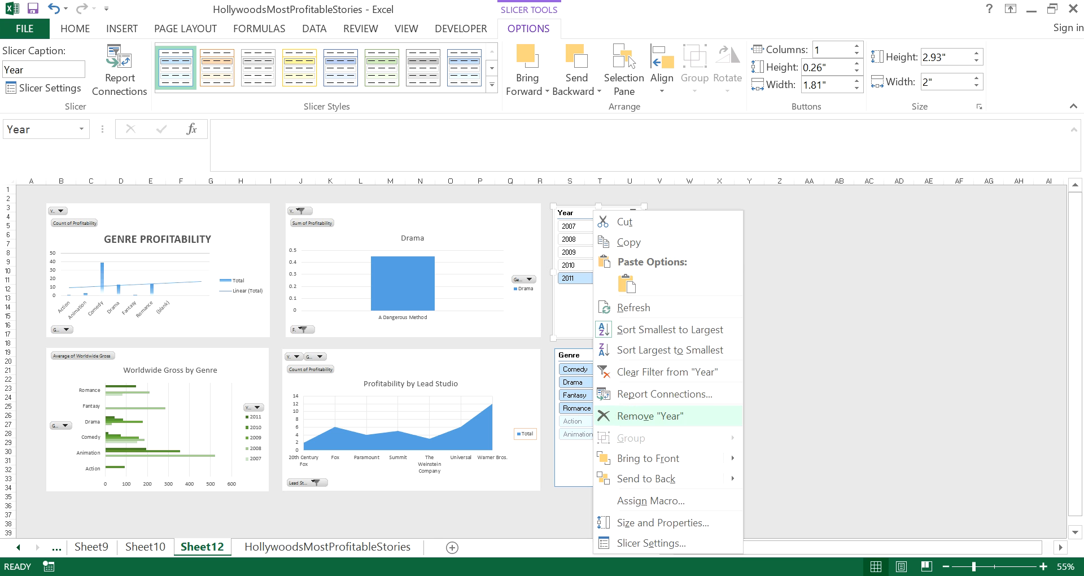
{"action": "left_click", "coordinate": [665, 394]}
{"action": "left_click", "coordinate": [557, 425]}
{"action": "left_click", "coordinate": [558, 393]}
{"action": "left_click", "coordinate": [694, 470]}
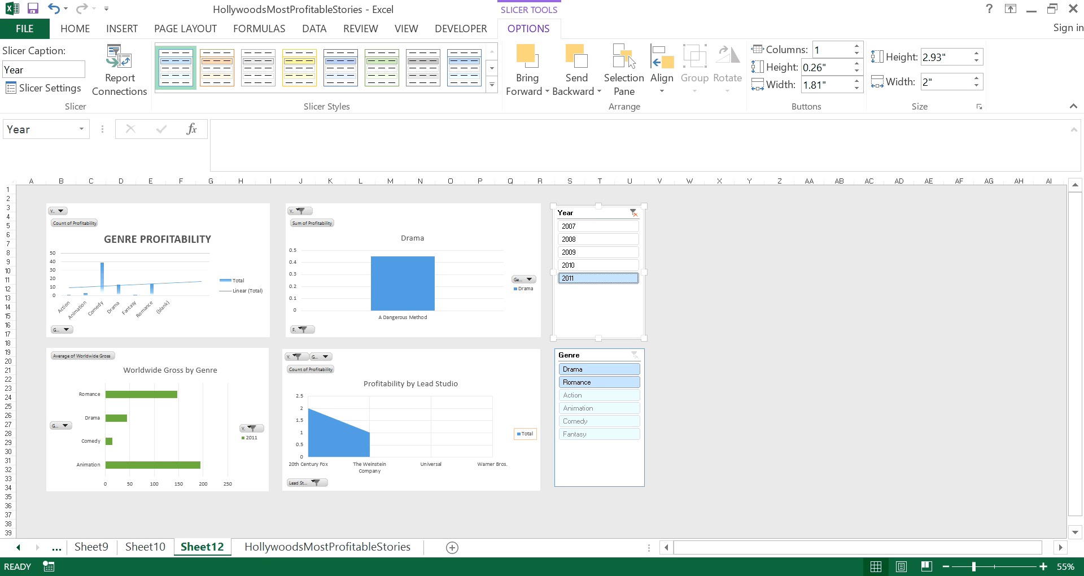
Connect the Genre slicer to PivotTable5 on Sheet8 and PivotTable6 on Sheet9 as well.
{"action": "right_click", "coordinate": [593, 454]}
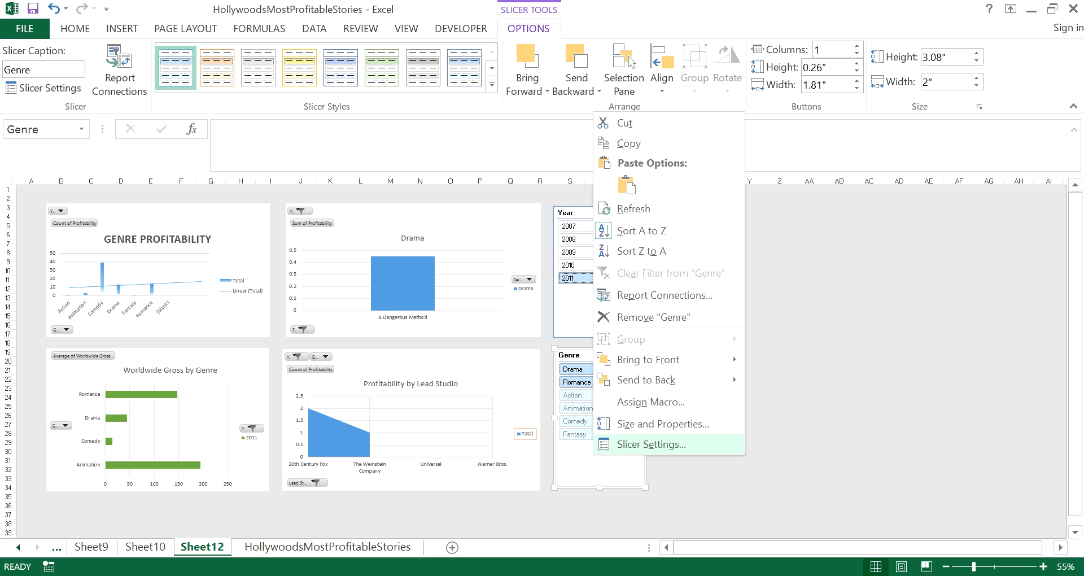
{"action": "left_click", "coordinate": [664, 295]}
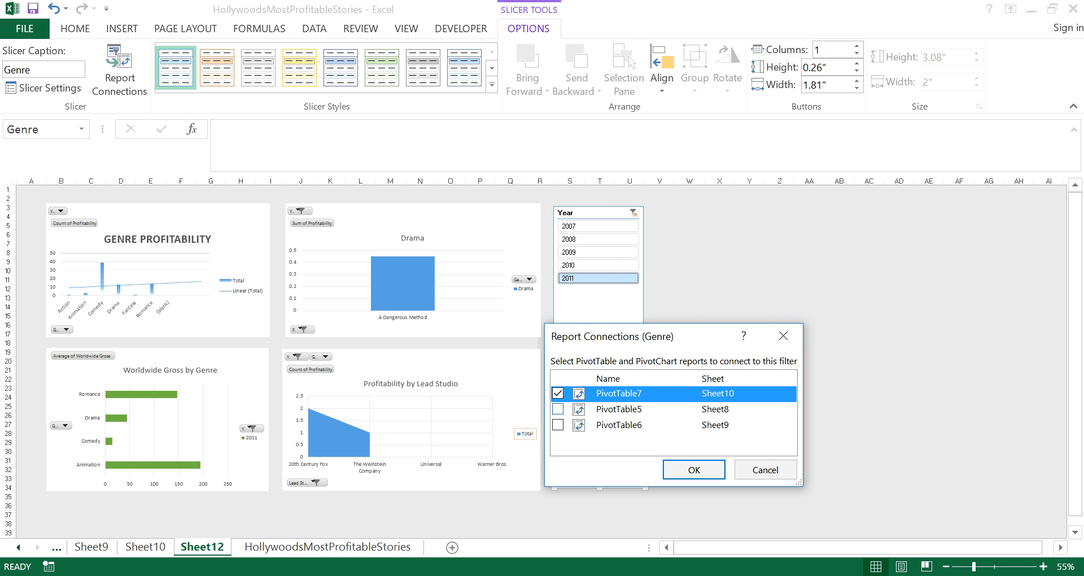
{"action": "left_click", "coordinate": [558, 409]}
{"action": "left_click", "coordinate": [558, 425]}
{"action": "left_click", "coordinate": [694, 470]}
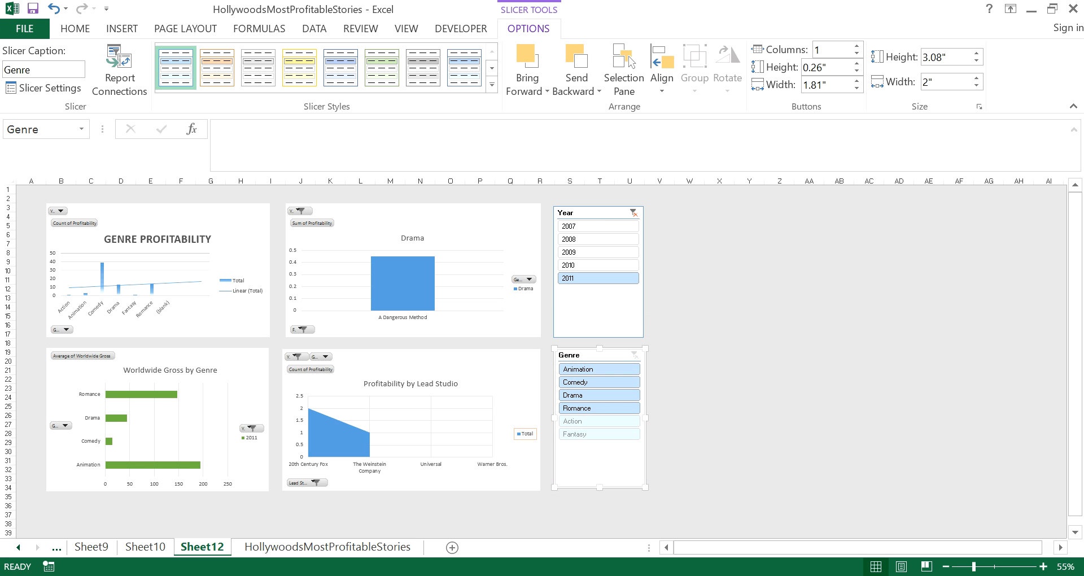
Try the Genre slicer with Action, Comedy, Romance and Fantasy, including Romance with the year 2011, and clear the genre filter.
{"action": "left_click", "coordinate": [599, 421]}
{"action": "left_click", "coordinate": [599, 408]}
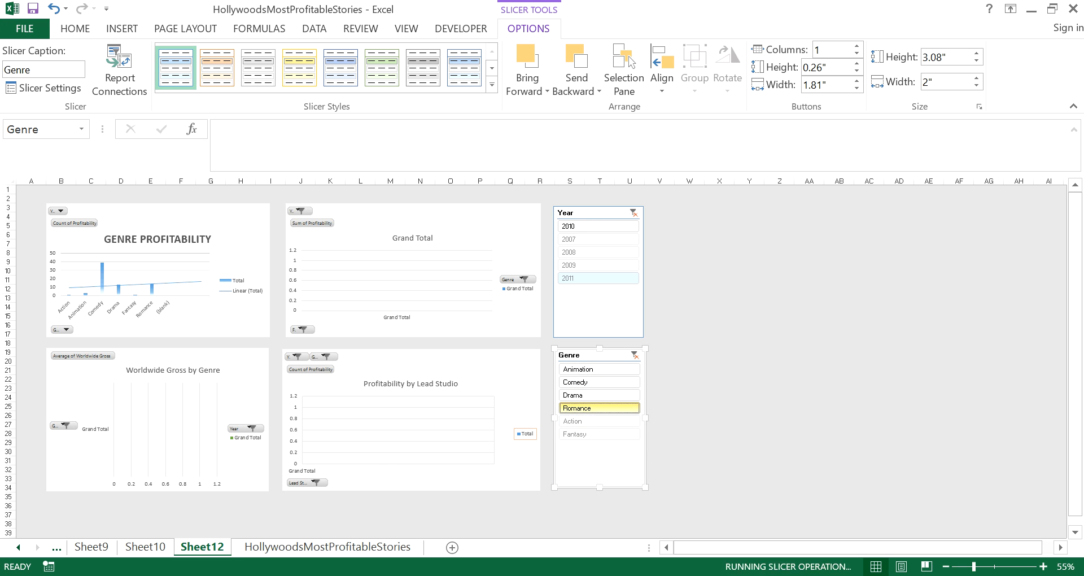
{"action": "left_click", "coordinate": [599, 382]}
{"action": "left_click", "coordinate": [599, 408]}
{"action": "left_click", "coordinate": [599, 434]}
{"action": "left_click", "coordinate": [599, 409]}
{"action": "left_click", "coordinate": [598, 277]}
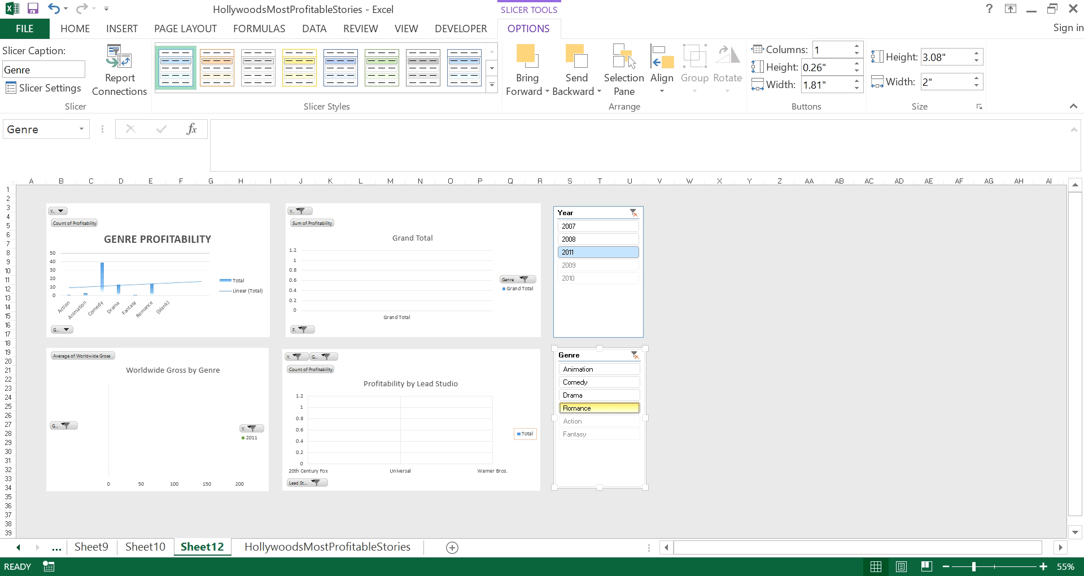
{"action": "key", "text": "ctrl+a"}
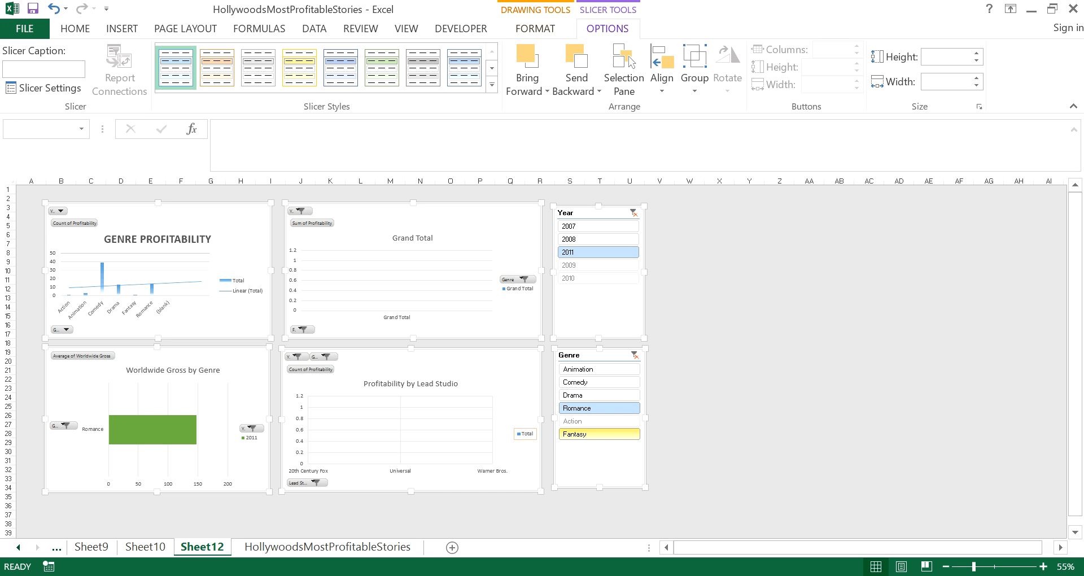
{"action": "left_click", "coordinate": [599, 421]}
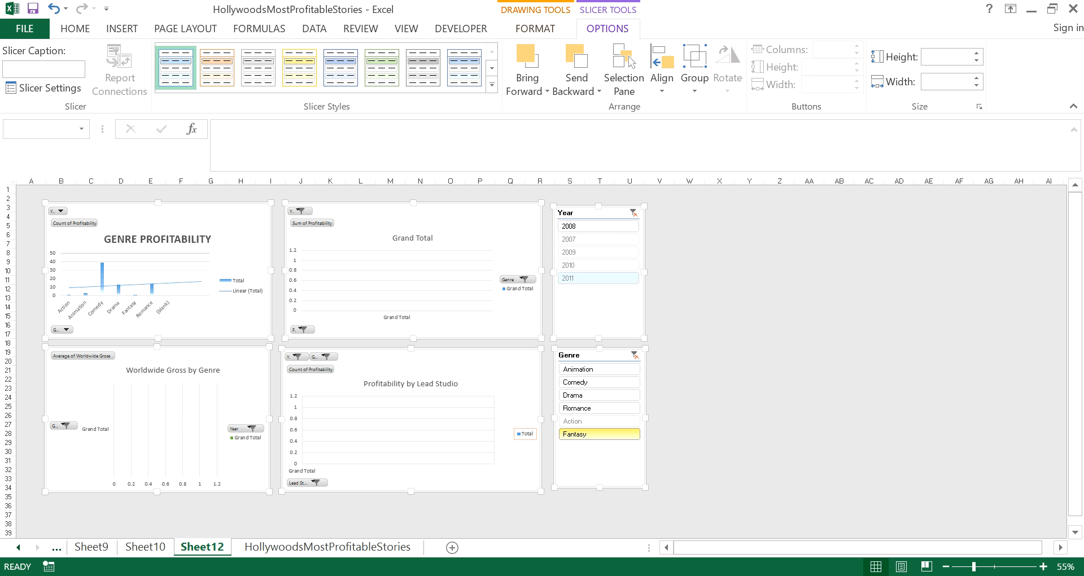
{"action": "left_click", "coordinate": [635, 354]}
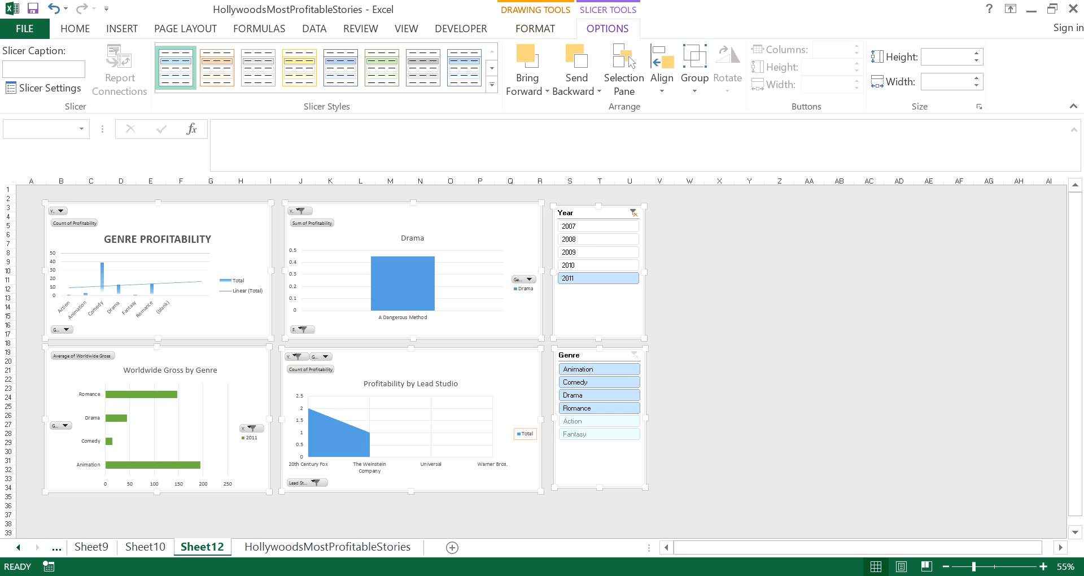
Try the connected Year slicer with 2010, 2009 and 2008, and clear the year filter.
{"action": "left_click", "coordinate": [599, 266]}
{"action": "left_click", "coordinate": [599, 252]}
{"action": "left_click", "coordinate": [598, 239]}
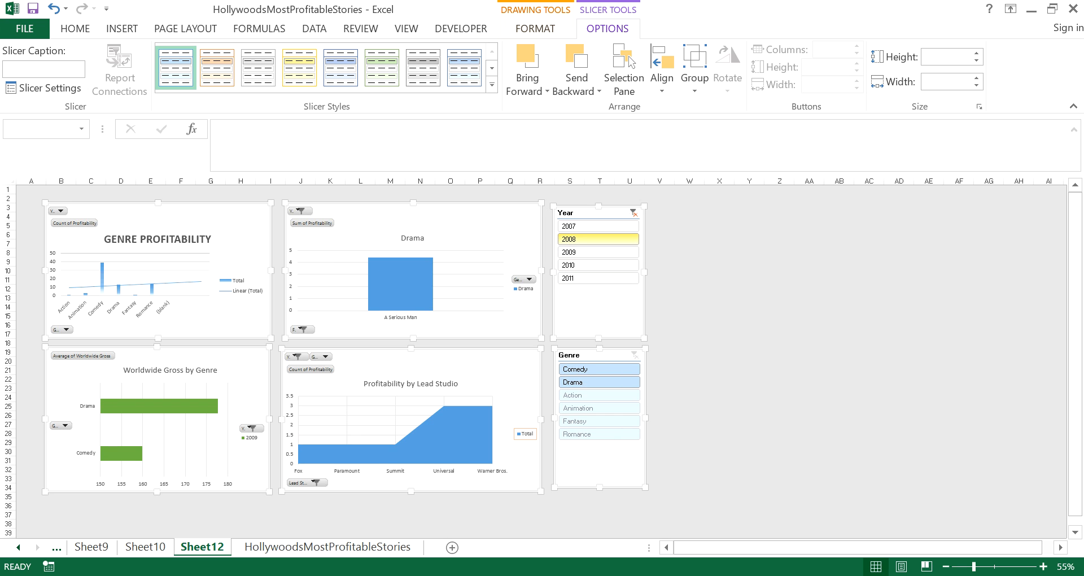
{"action": "left_click", "coordinate": [598, 252]}
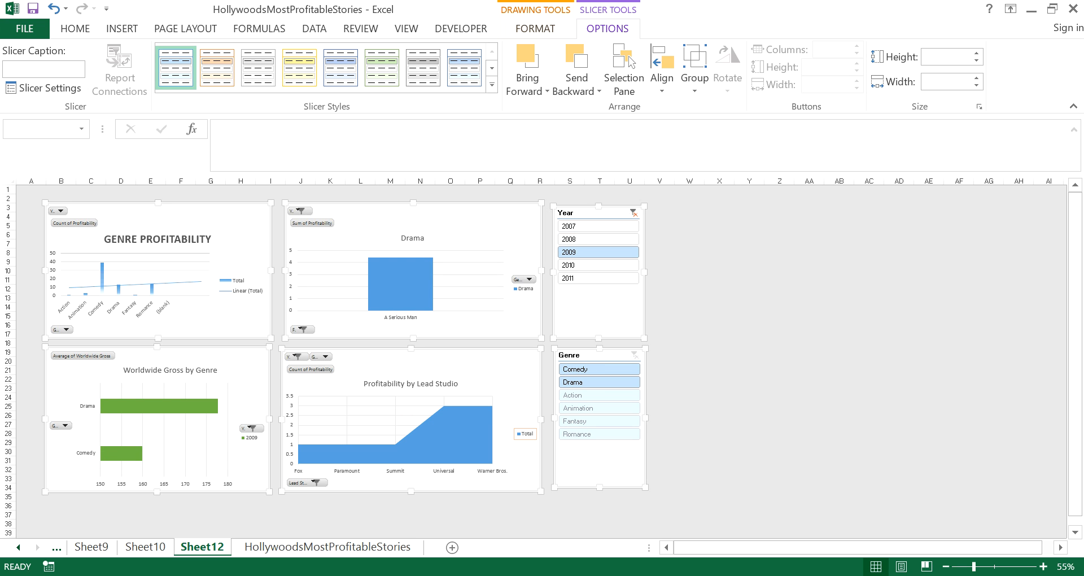
{"action": "left_click", "coordinate": [634, 213]}
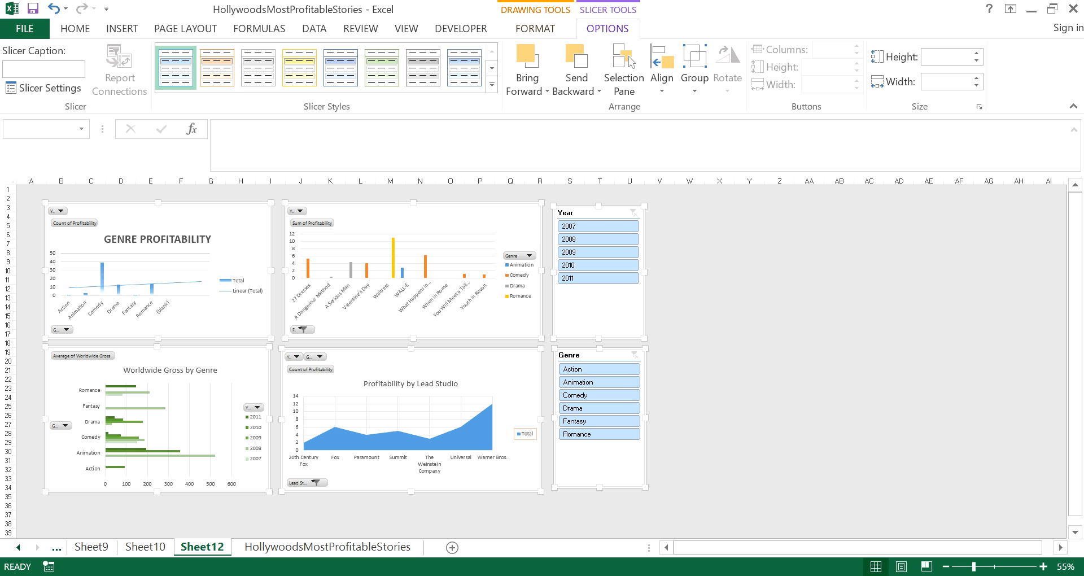
Align the Year slicer with the Genre Profitability and film profitability charts along their top edges.
{"action": "left_click", "coordinate": [779, 388]}
{"action": "left_click", "coordinate": [552, 337]}
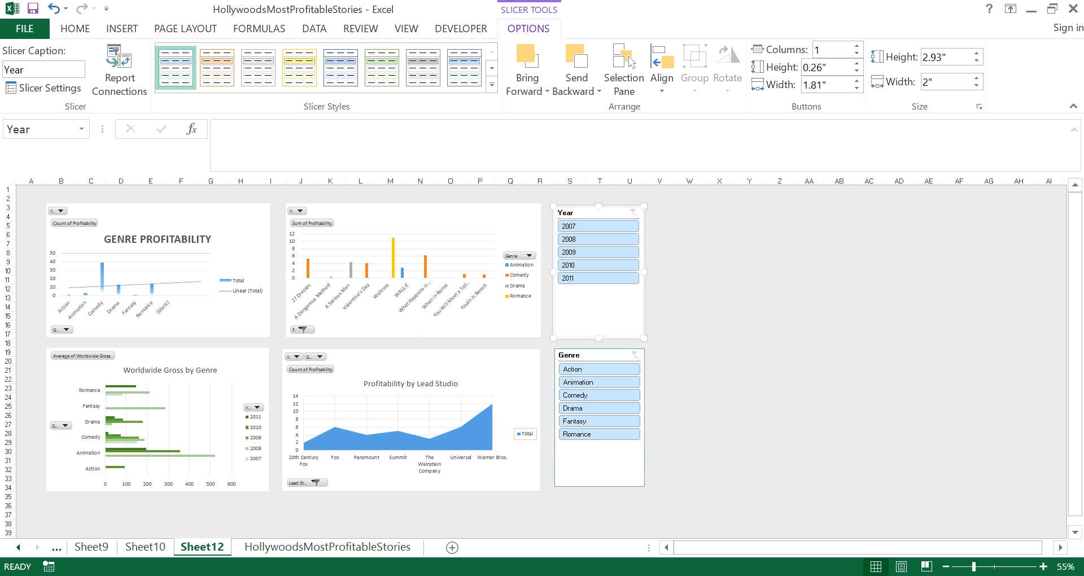
{"action": "left_click", "coordinate": [503, 326], "text": "ctrl"}
{"action": "left_click", "coordinate": [237, 323], "text": "ctrl"}
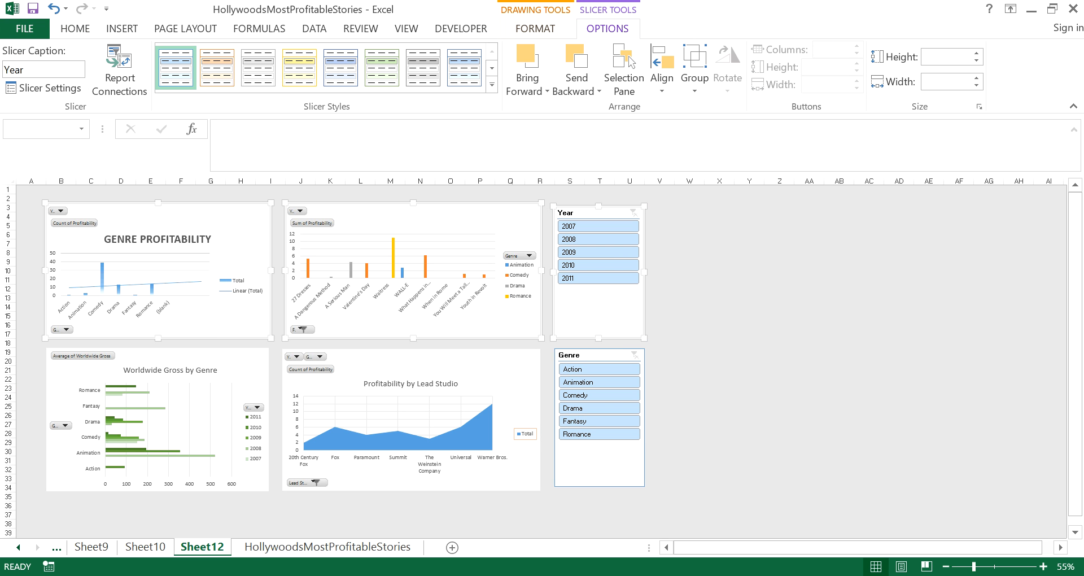
{"action": "left_click", "coordinate": [662, 70]}
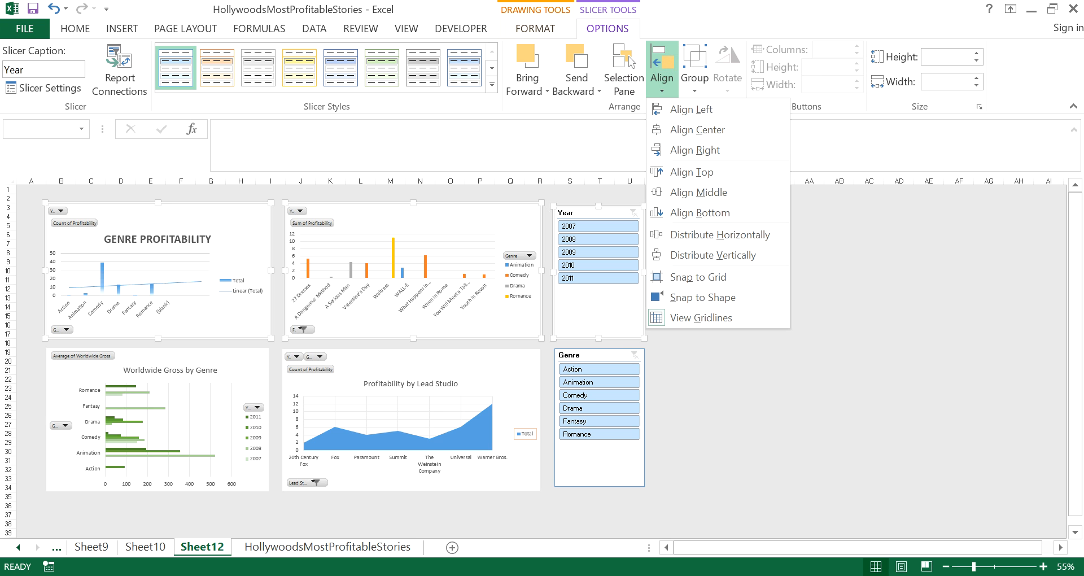
{"action": "left_click", "coordinate": [691, 171]}
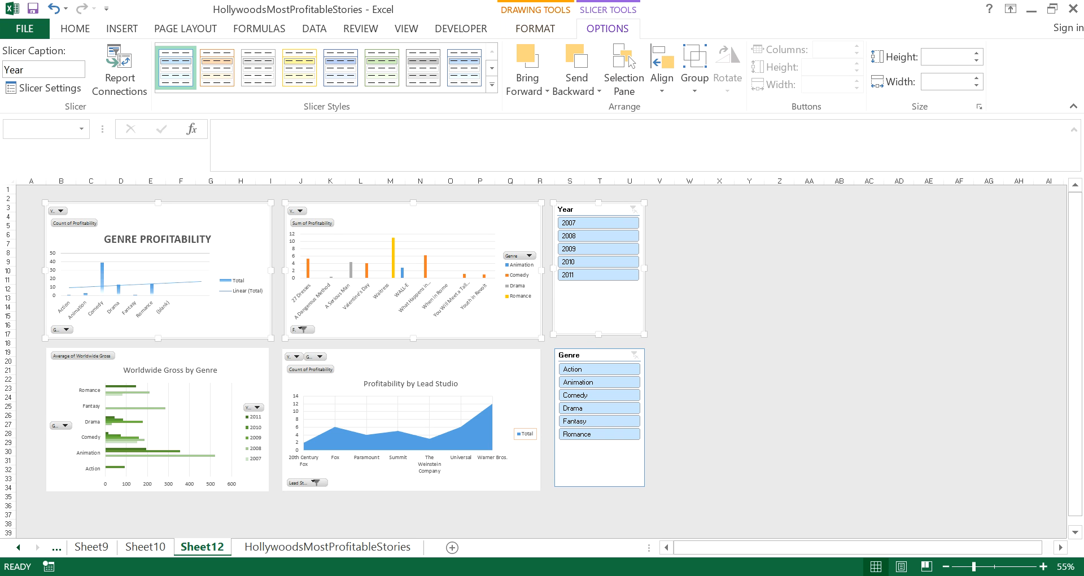
{"action": "left_click", "coordinate": [808, 352]}
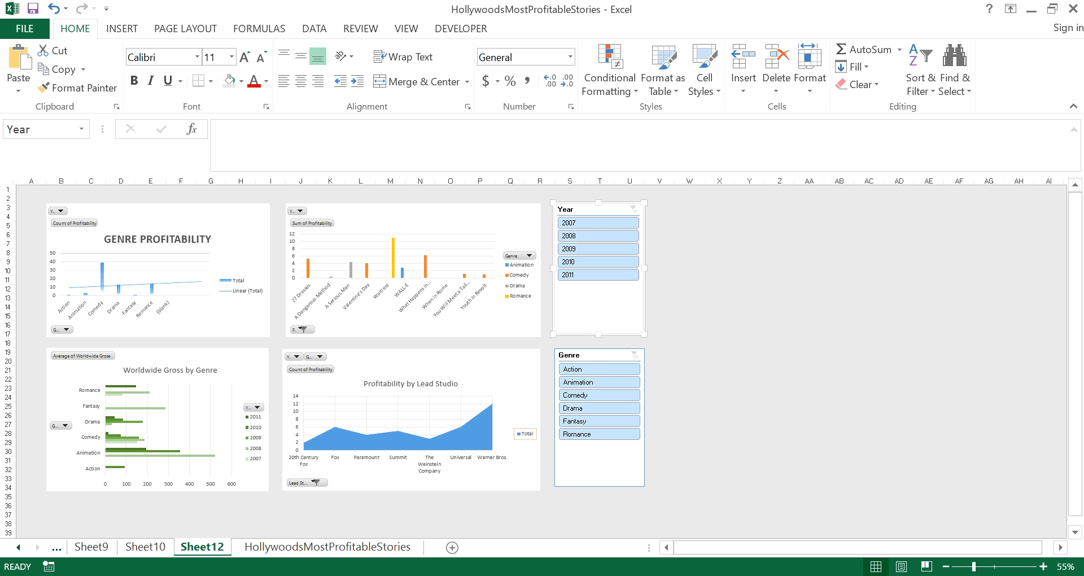
Stretch the Year slicer slightly downward to about the lower edge of the film profitability chart beside it.
{"action": "left_click", "coordinate": [590, 209]}
{"action": "left_click_drag", "start_coordinate": [598, 334], "coordinate": [598, 340]}
{"action": "left_click", "coordinate": [750, 352]}
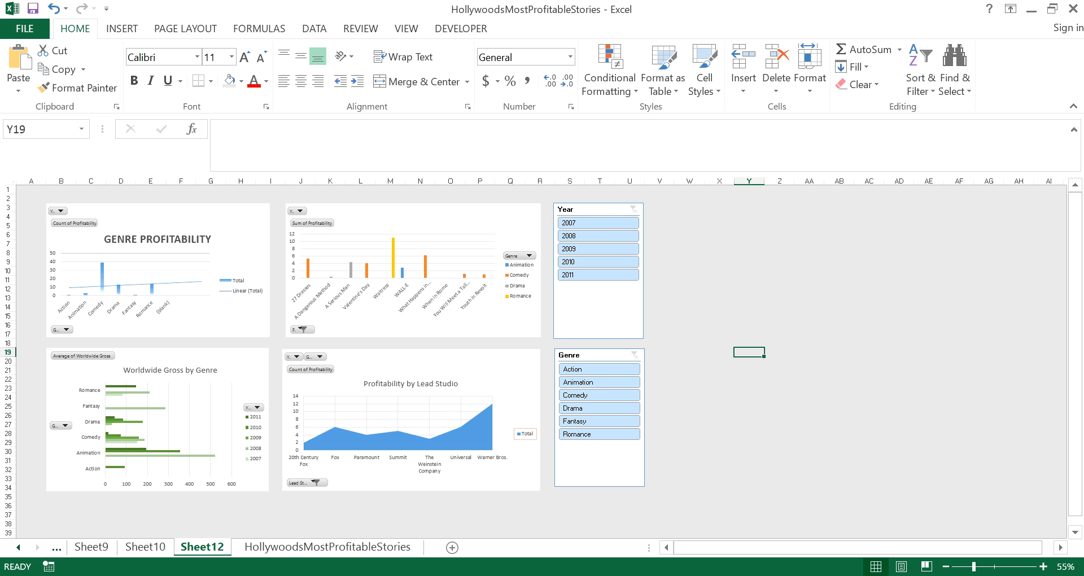
Align the Worldwide Gross by Genre chart, the Profitability by Lead Studio chart and the Genre slicer along their bottom edges.
{"action": "left_click", "coordinate": [252, 369]}
{"action": "left_click", "coordinate": [289, 388], "text": "ctrl"}
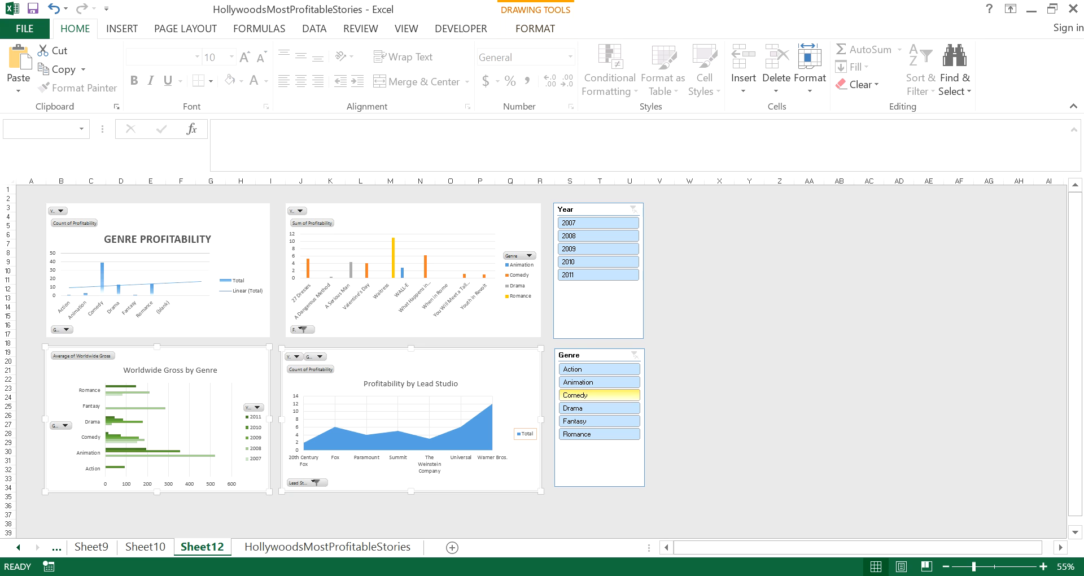
{"action": "left_click", "coordinate": [599, 355], "text": "ctrl"}
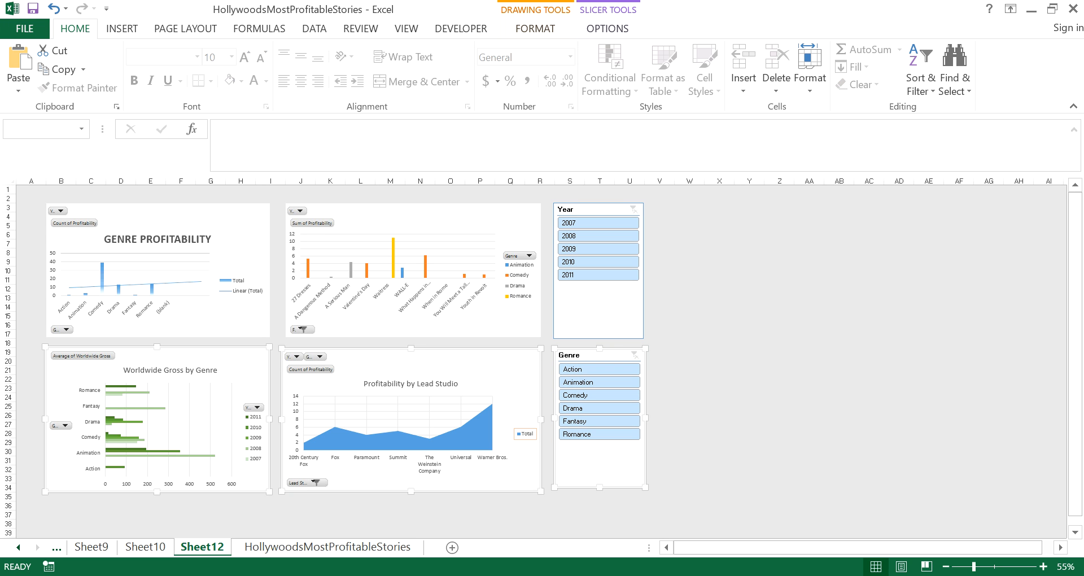
{"action": "left_click", "coordinate": [608, 28]}
{"action": "left_click", "coordinate": [661, 67]}
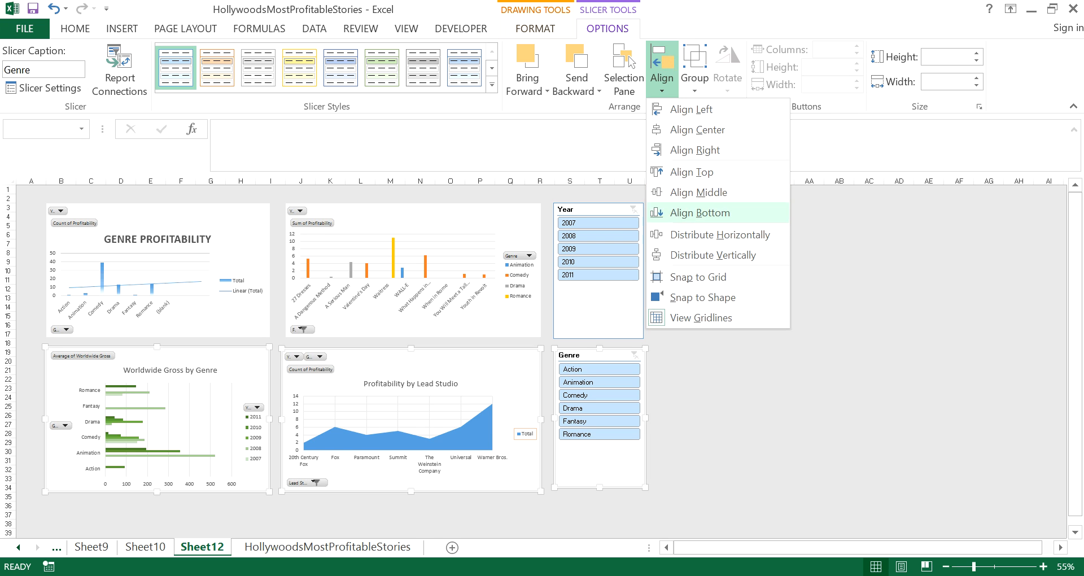
{"action": "left_click", "coordinate": [700, 212]}
{"action": "left_click", "coordinate": [749, 307]}
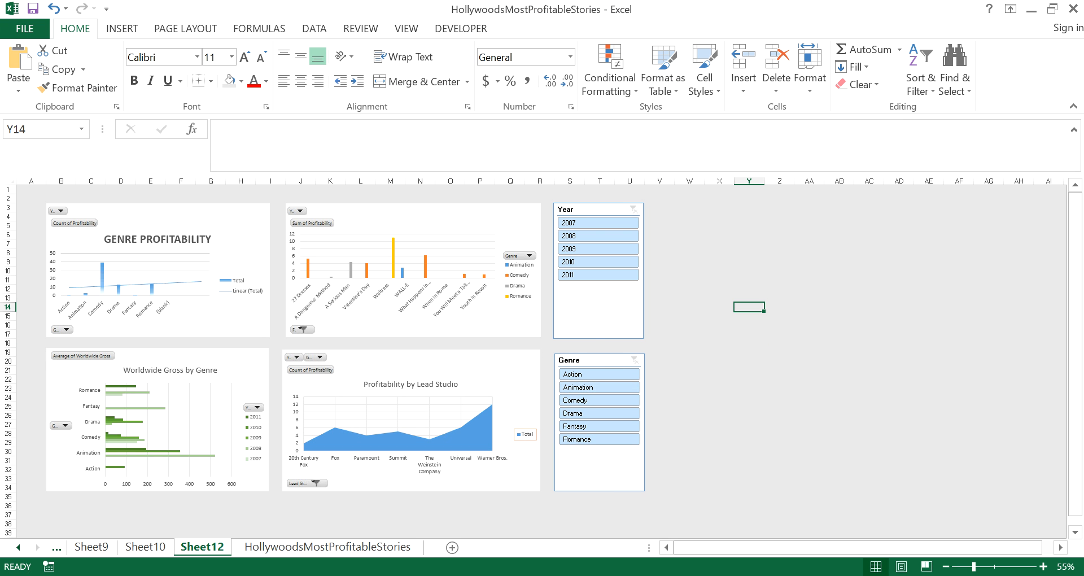
Enlarge the Genre slicer to about 3.26 inches high, with its upper edge level with the Profitability by Lead Studio chart.
{"action": "left_click", "coordinate": [599, 464]}
{"action": "left_click_drag", "start_coordinate": [599, 353], "coordinate": [600, 349]}
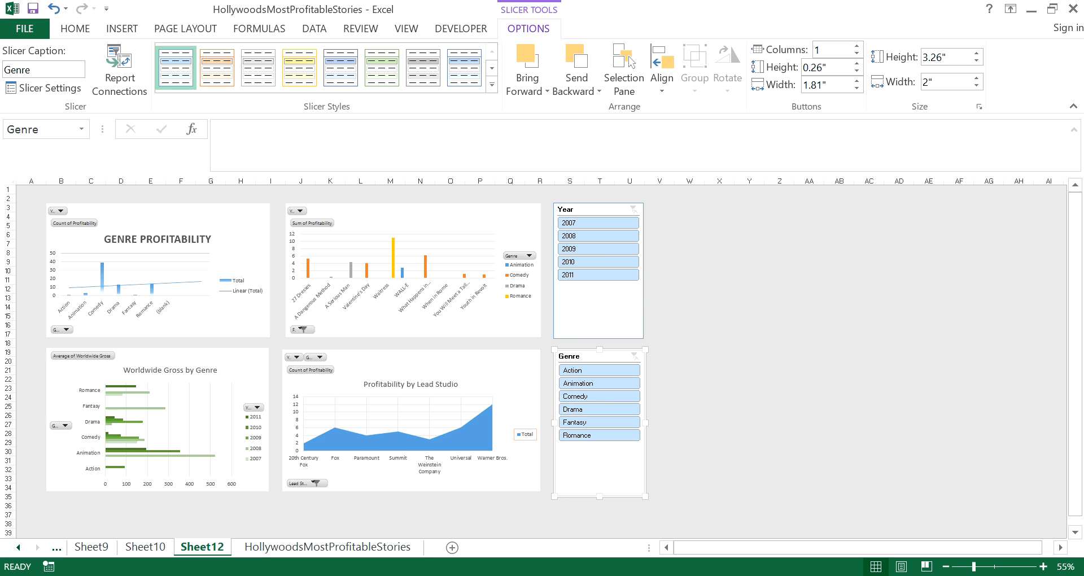
{"action": "left_click", "coordinate": [779, 379]}
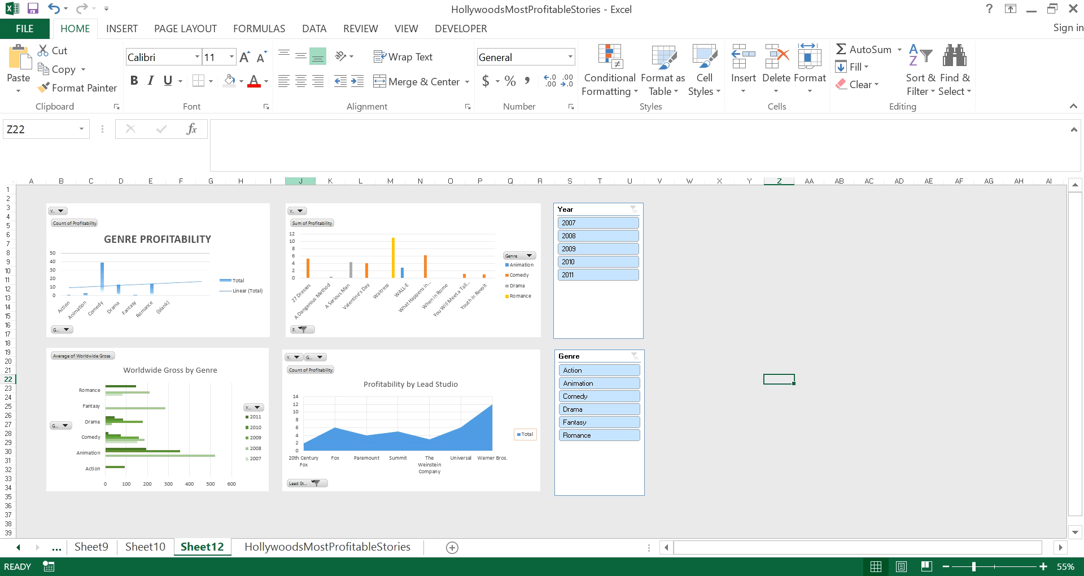
Try widening column J beneath the dashboard charts, and undo the width change.
{"action": "left_click_drag", "start_coordinate": [315, 180], "coordinate": [367, 180]}
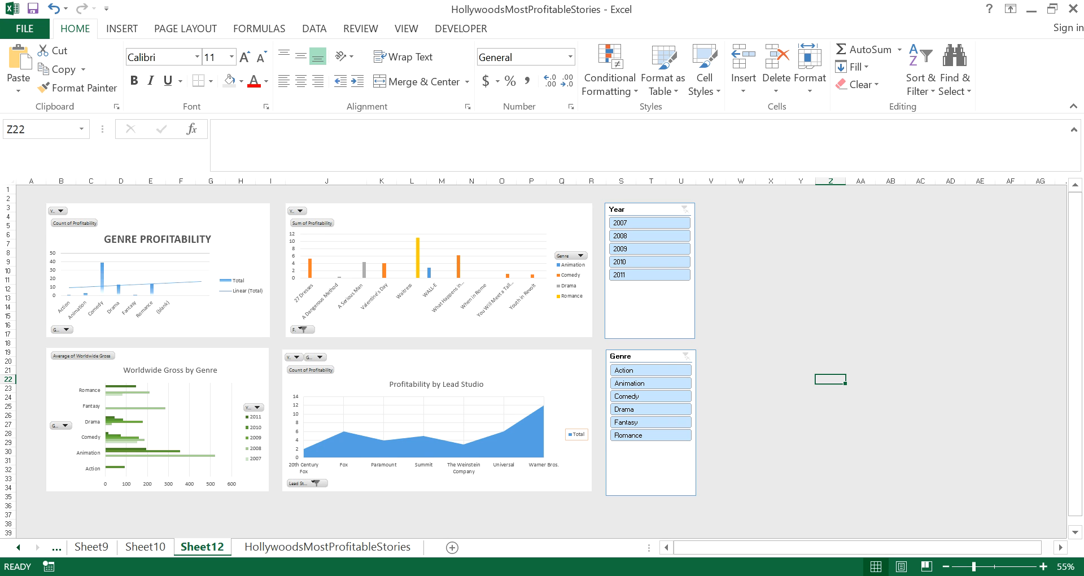
{"action": "key", "text": "ctrl+z"}
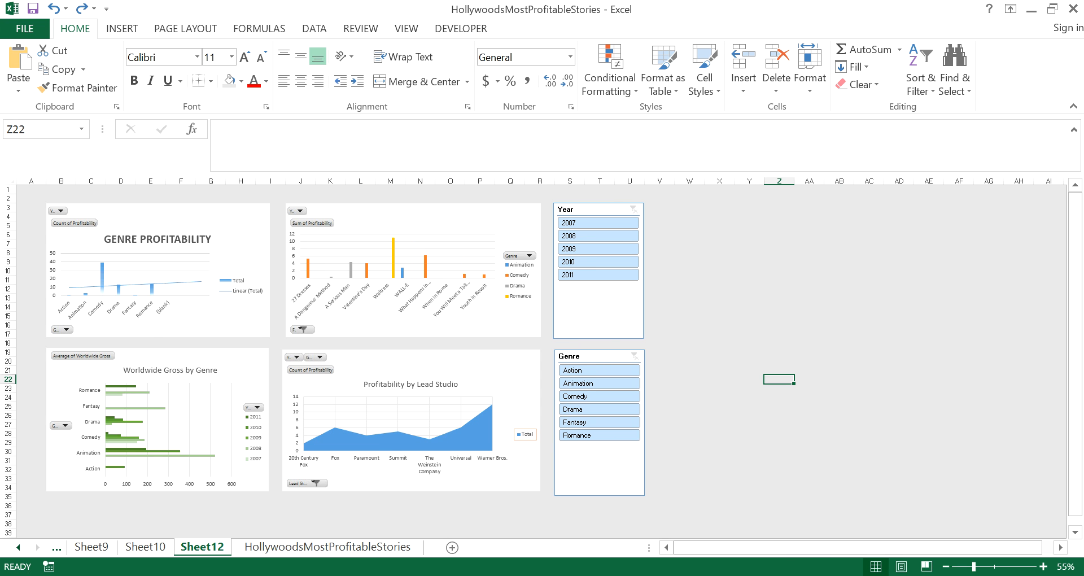
Set all four charts and both slicers to "Don't move or size with cells" in their shape properties.
{"action": "left_click", "coordinate": [241, 286]}
{"action": "left_click", "coordinate": [474, 294], "text": "ctrl"}
{"action": "left_click", "coordinate": [599, 311], "text": "ctrl"}
{"action": "left_click", "coordinate": [598, 466], "text": "ctrl"}
{"action": "left_click", "coordinate": [518, 466], "text": "ctrl"}
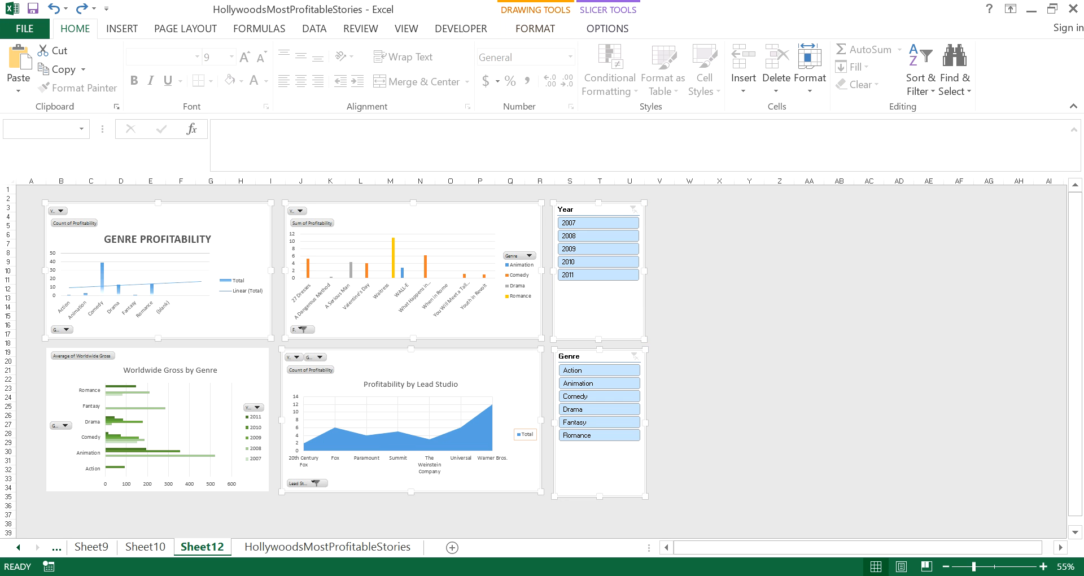
{"action": "left_click", "coordinate": [248, 472], "text": "ctrl"}
{"action": "left_click", "coordinate": [534, 29]}
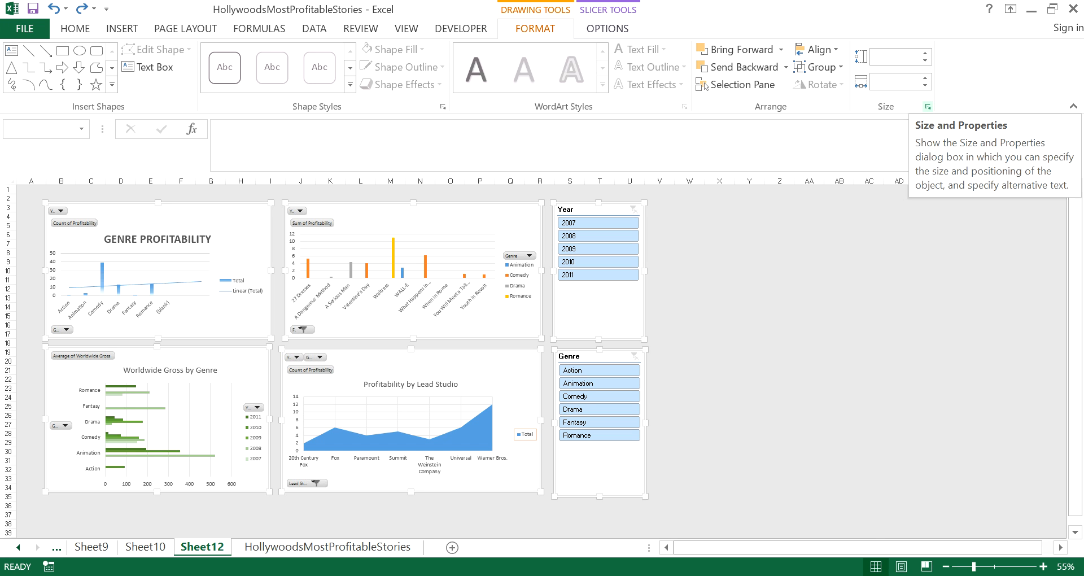
{"action": "left_click", "coordinate": [927, 106]}
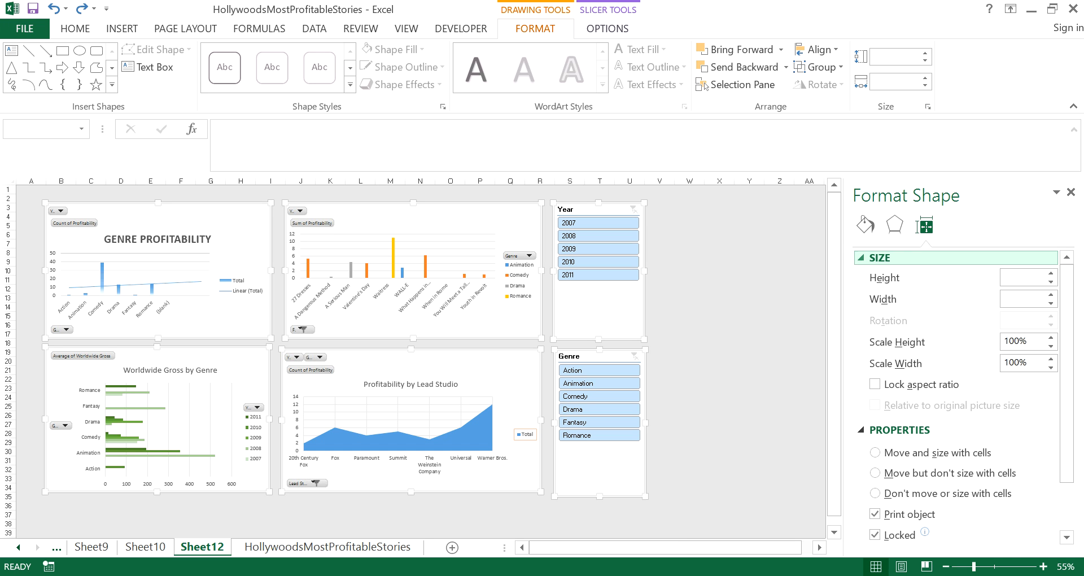
{"action": "scroll", "coordinate": [875, 418], "scroll_direction": "down", "scroll_amount": 2}
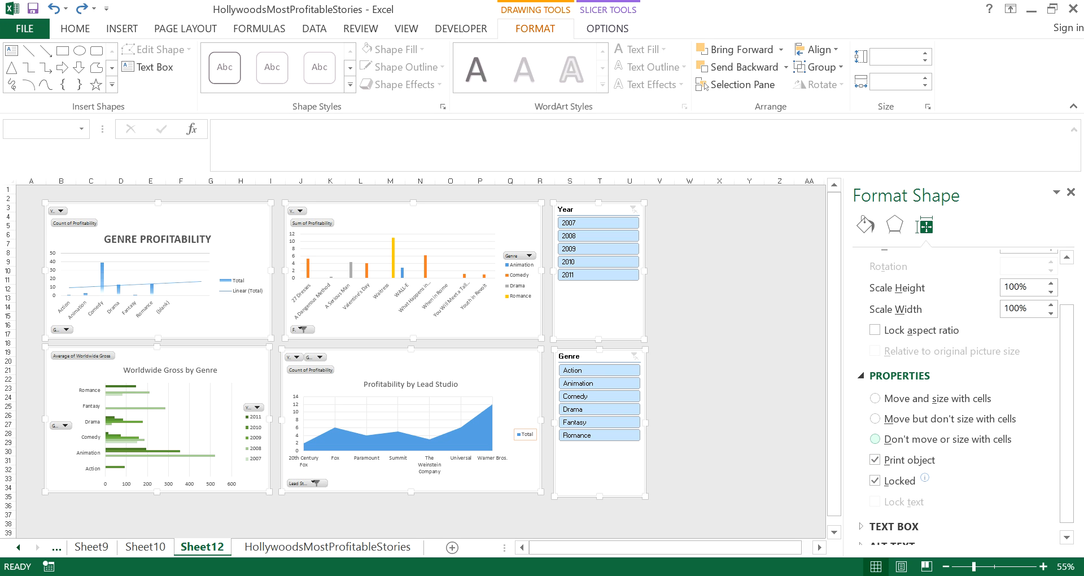
{"action": "left_click", "coordinate": [875, 439]}
{"action": "left_click", "coordinate": [875, 398]}
{"action": "left_click", "coordinate": [779, 406]}
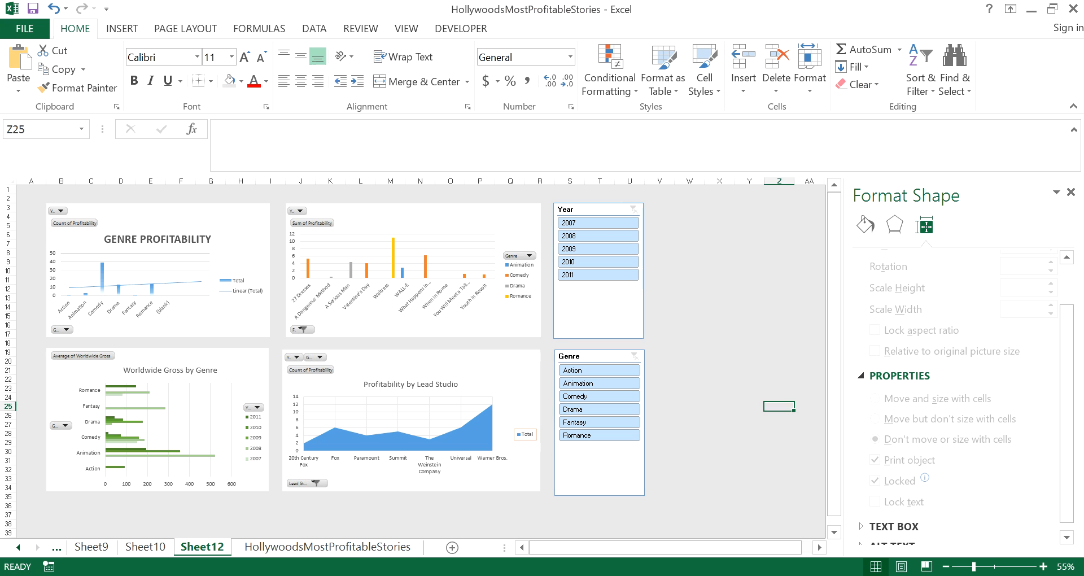
Widen column O to test the fixed object positions, and filter the dashboard to 2009 with the Year slicer.
{"action": "left_click_drag", "start_coordinate": [465, 181], "coordinate": [614, 181]}
{"action": "left_click", "coordinate": [598, 262]}
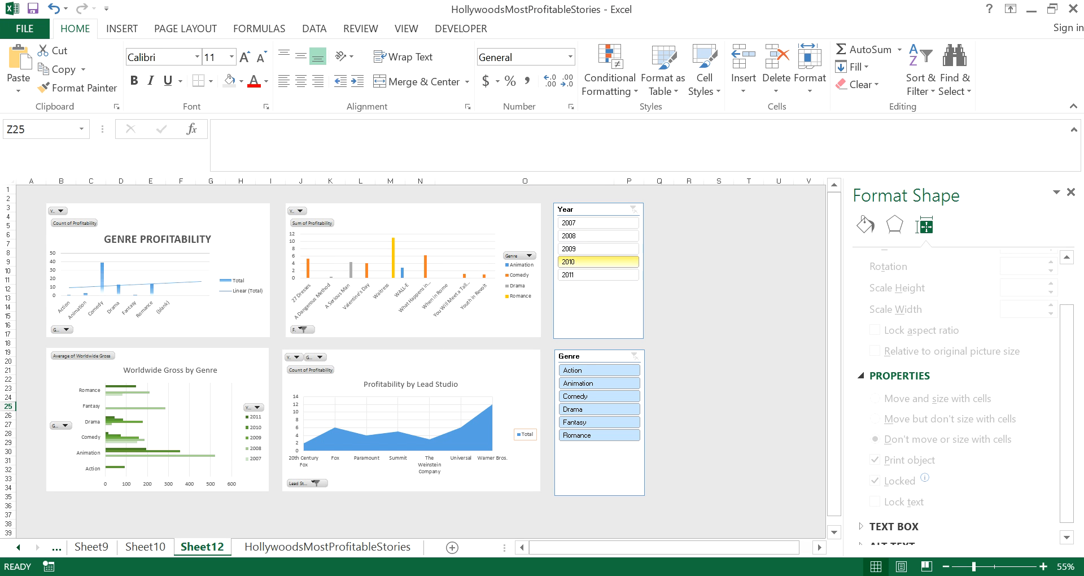
{"action": "left_click", "coordinate": [599, 249]}
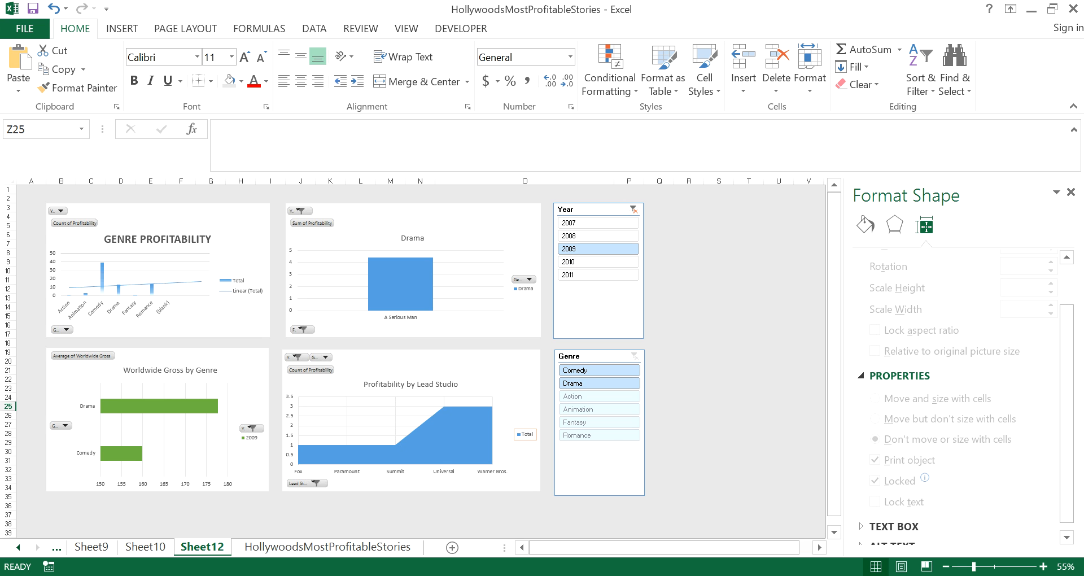
Close the PivotChart Fields and Format Chart Area panes on Sheet9, check the Sheet10 chart, and return to the Sheet12 dashboard.
{"action": "left_click", "coordinate": [145, 546]}
{"action": "left_click", "coordinate": [92, 546]}
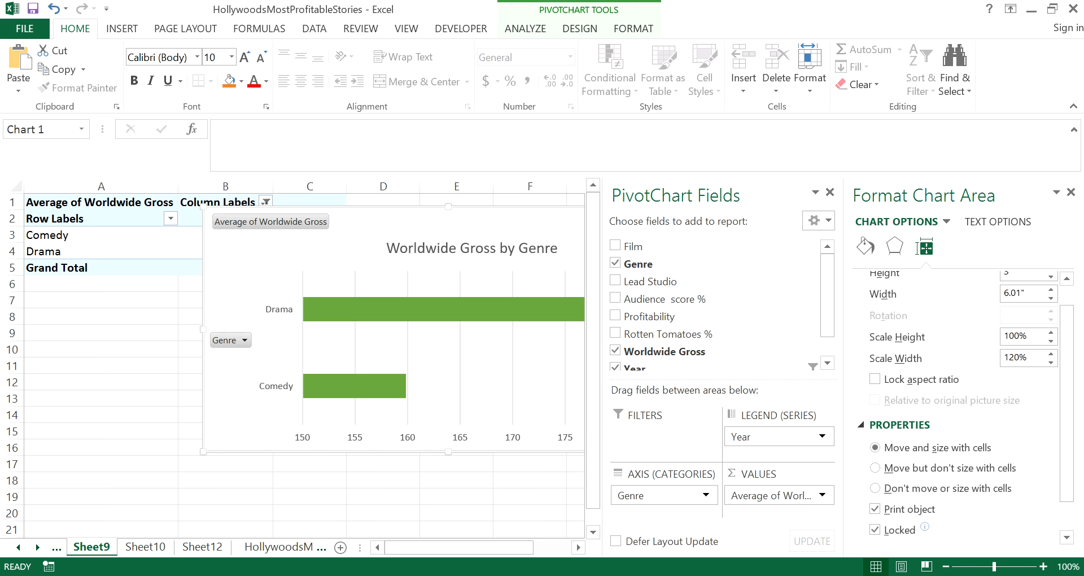
{"action": "left_click", "coordinate": [829, 192]}
{"action": "left_click", "coordinate": [1070, 192]}
{"action": "left_click", "coordinate": [146, 546]}
{"action": "left_click", "coordinate": [327, 546]}
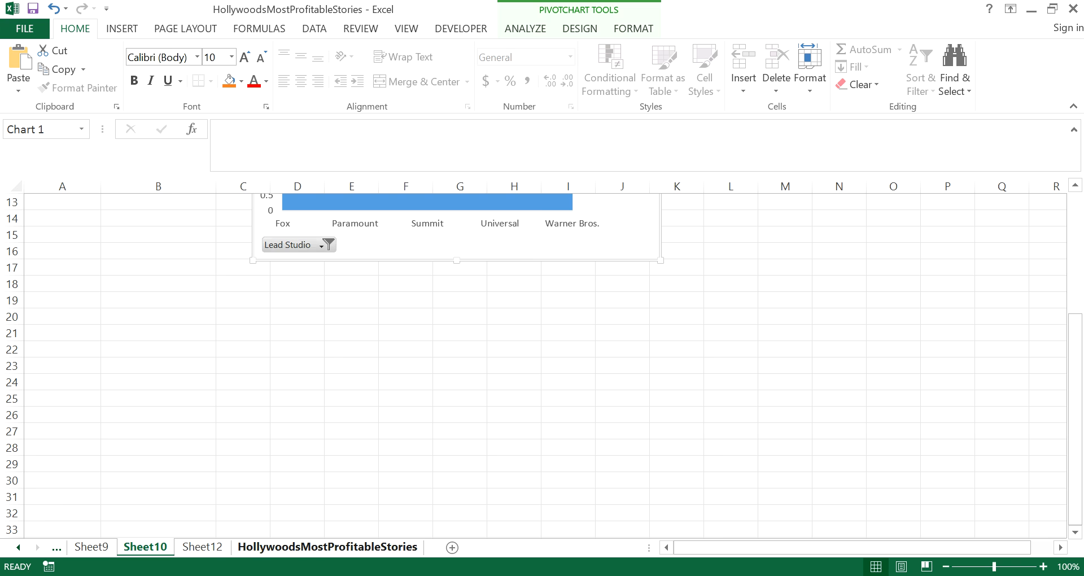
{"action": "left_click", "coordinate": [202, 546]}
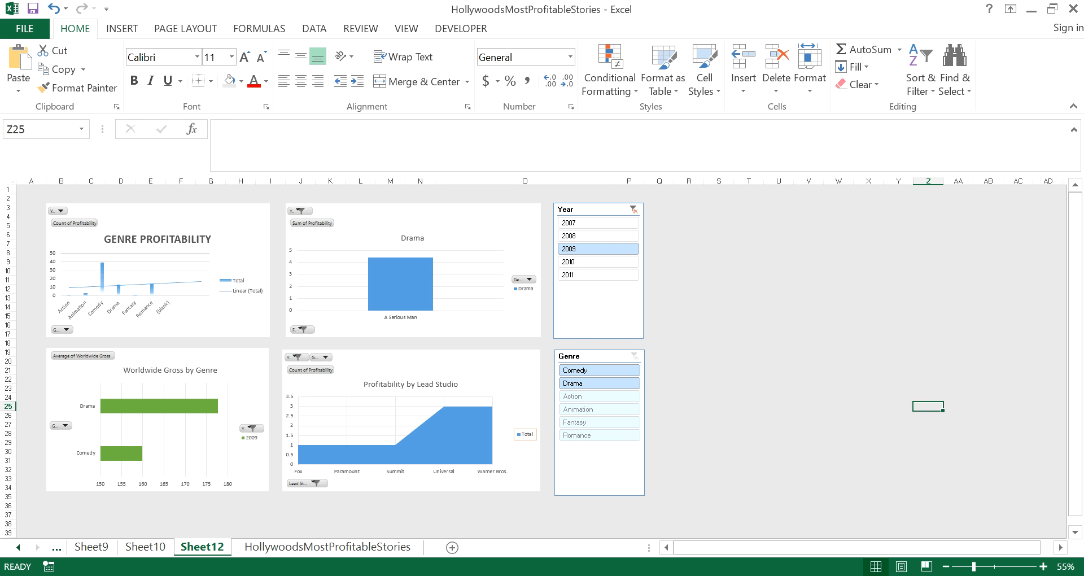